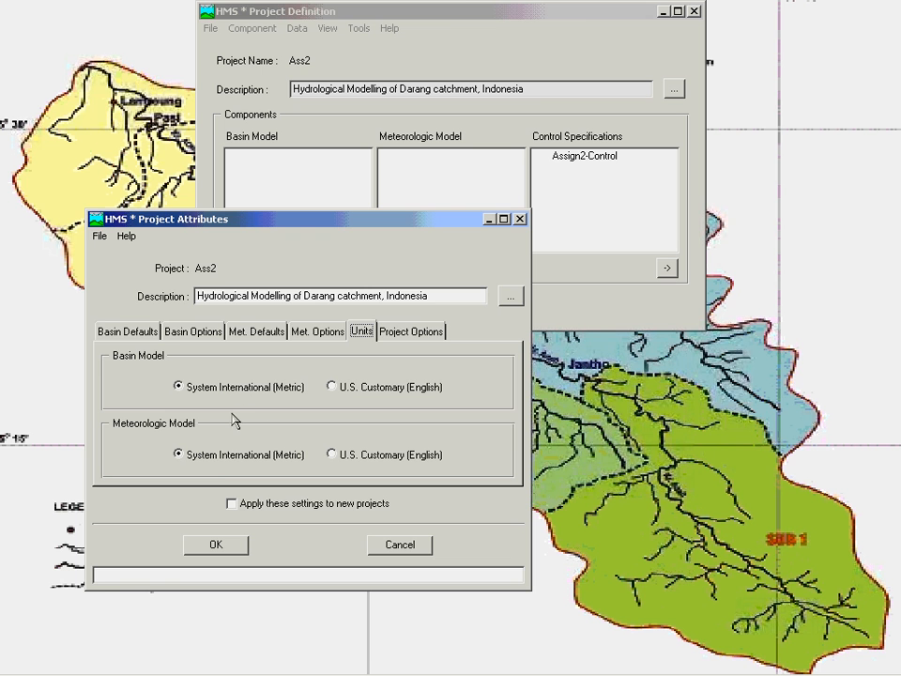
Step: Accept the metric units in the project attributes and create a new basin model named Assign2-Basin
left_click(214, 548)
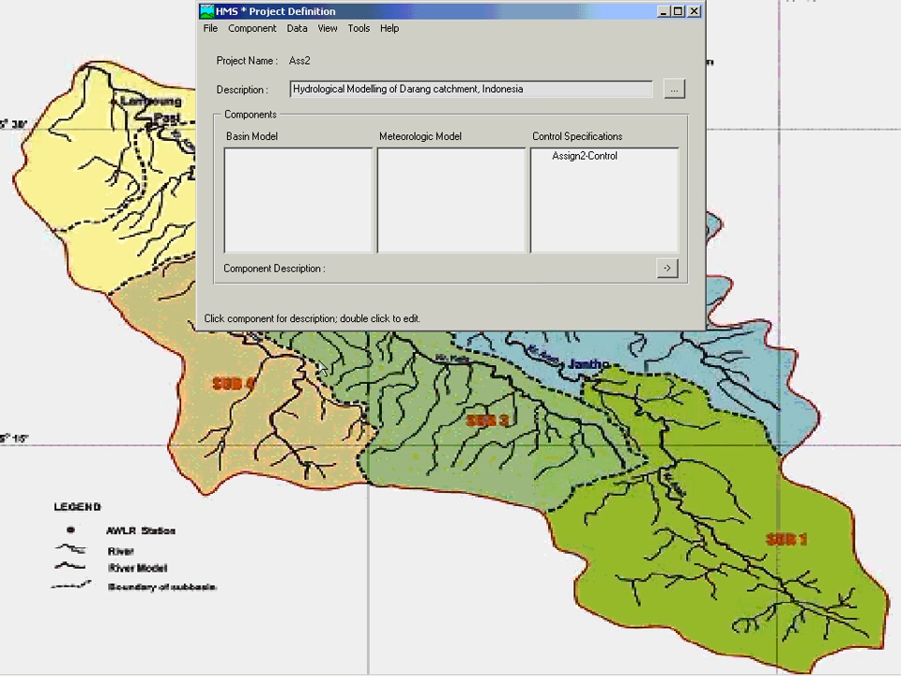
left_click(243, 34)
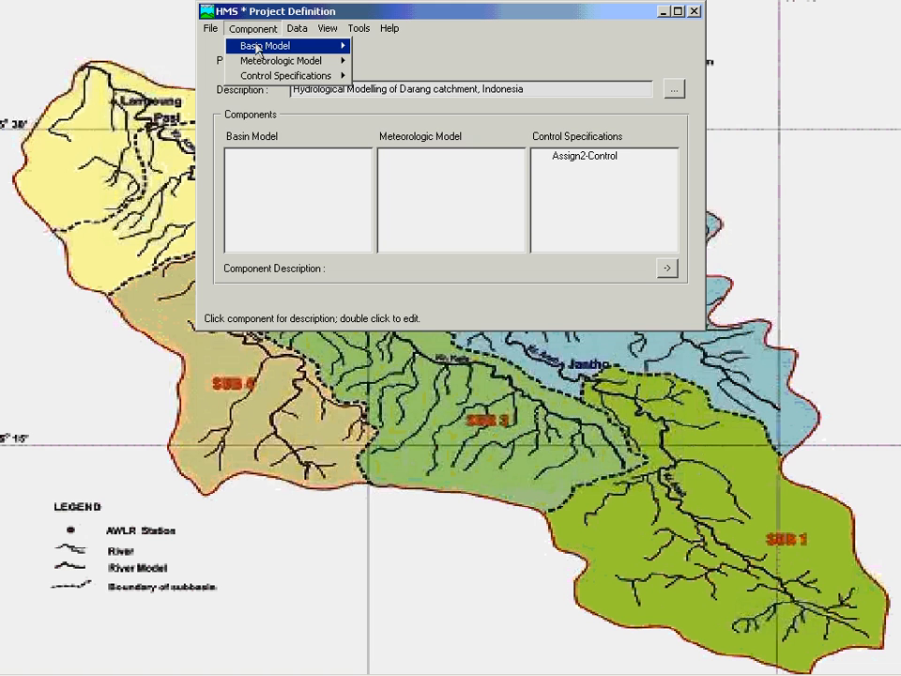
mouse_move(272, 45)
left_click(368, 64)
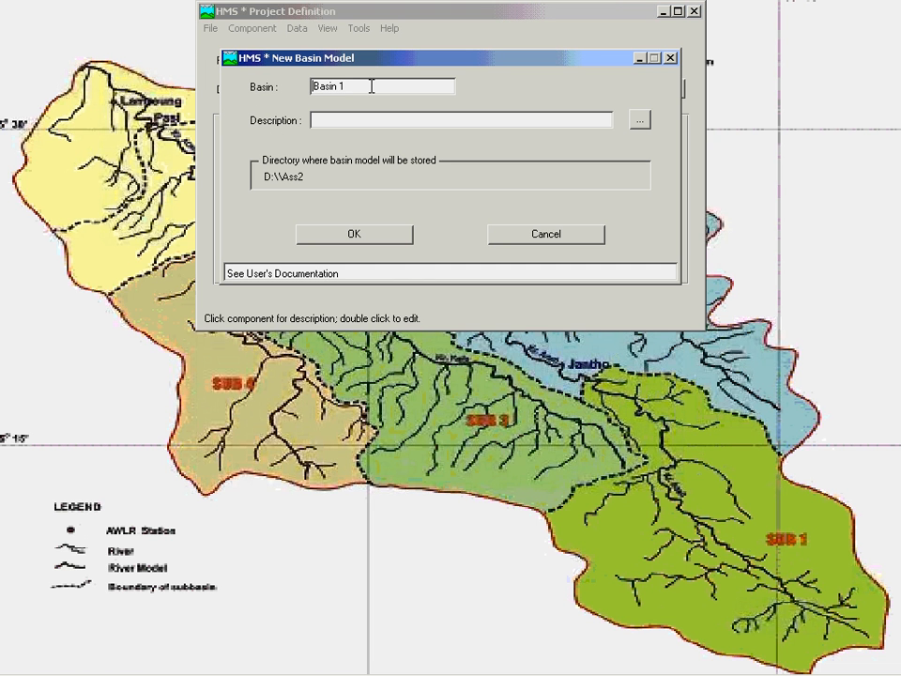
type("Assign2-")
left_click(349, 240)
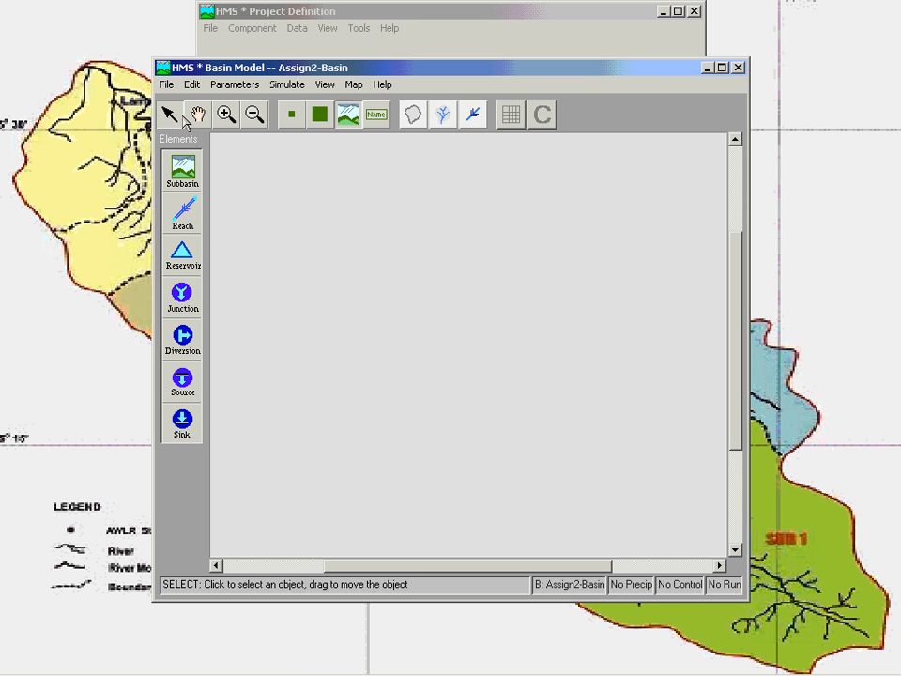
Step: Set the basin model's map file to DARAMAP.MAP from the D: drive folder I-LEARNING\HMS\Assign2\Backgroud Map
left_click(167, 85)
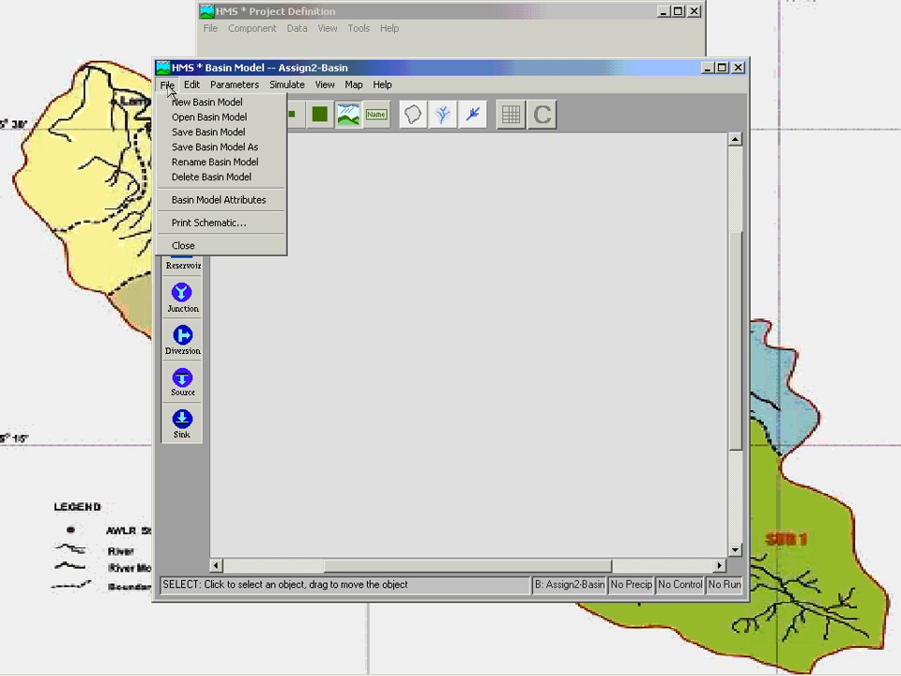
left_click(192, 199)
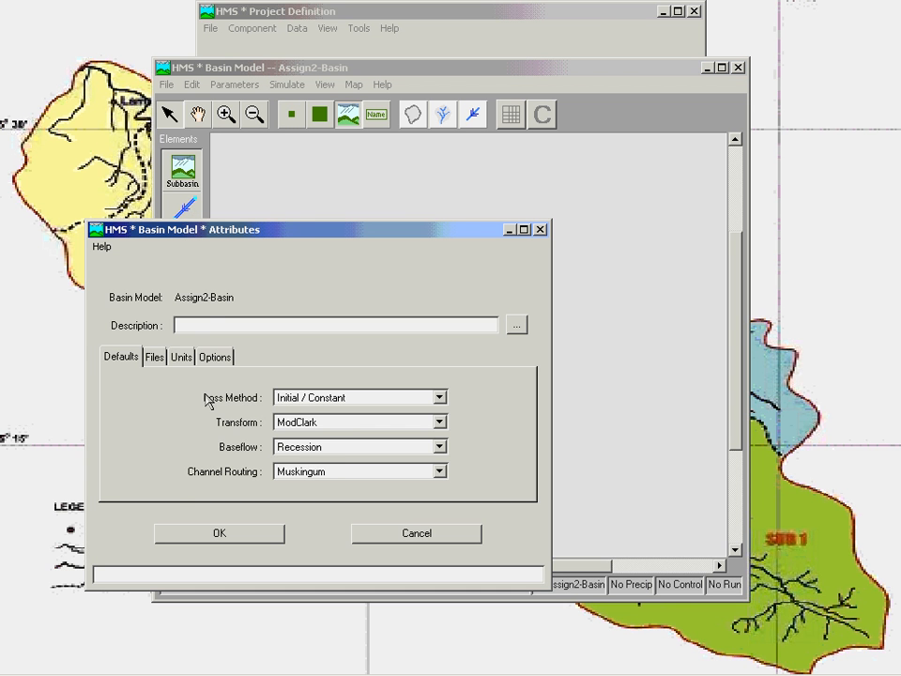
left_click(155, 356)
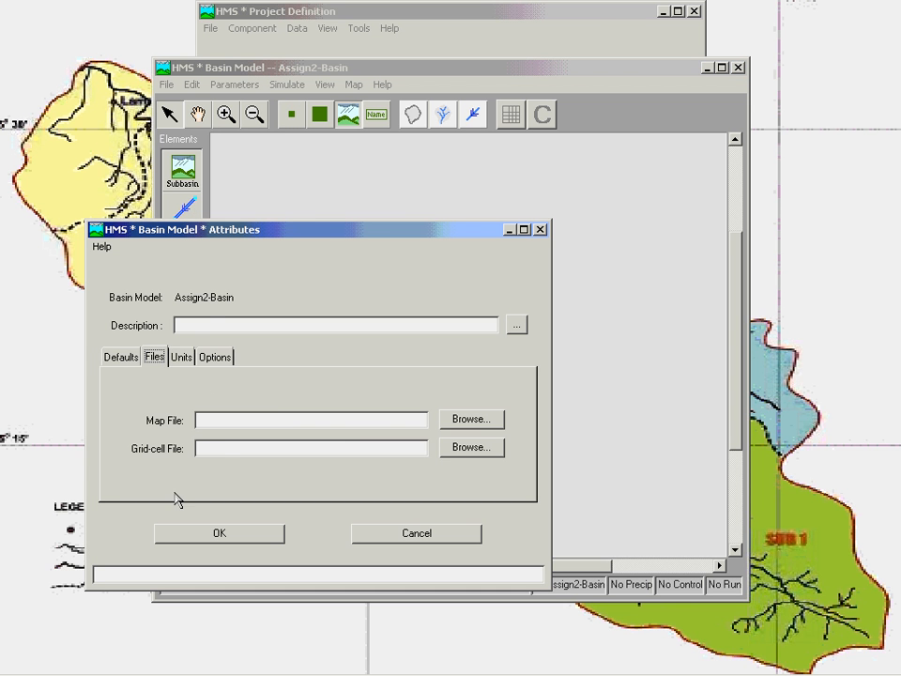
left_click(460, 424)
left_click(323, 288)
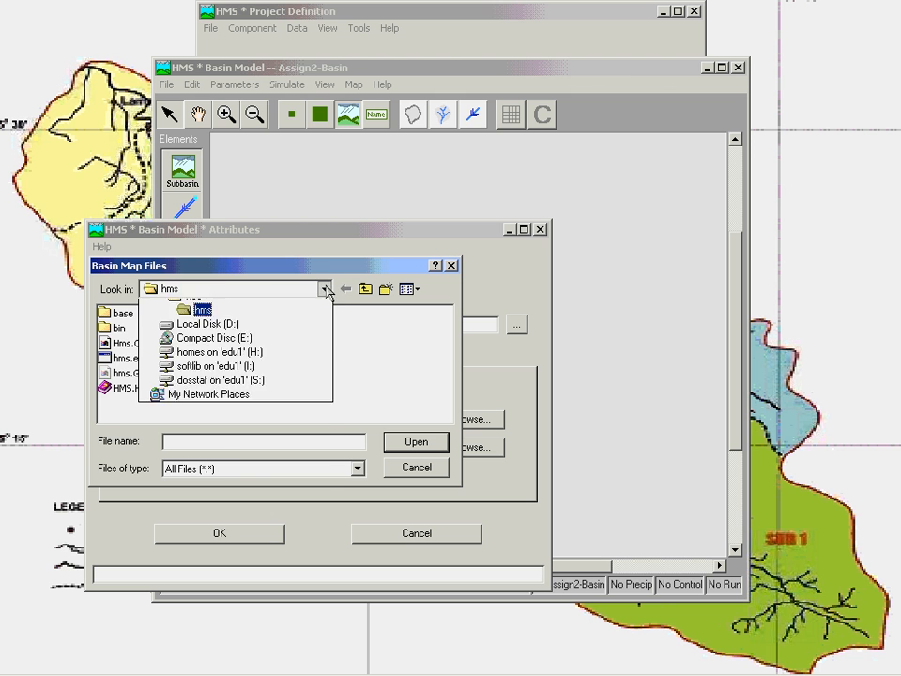
left_click(240, 402)
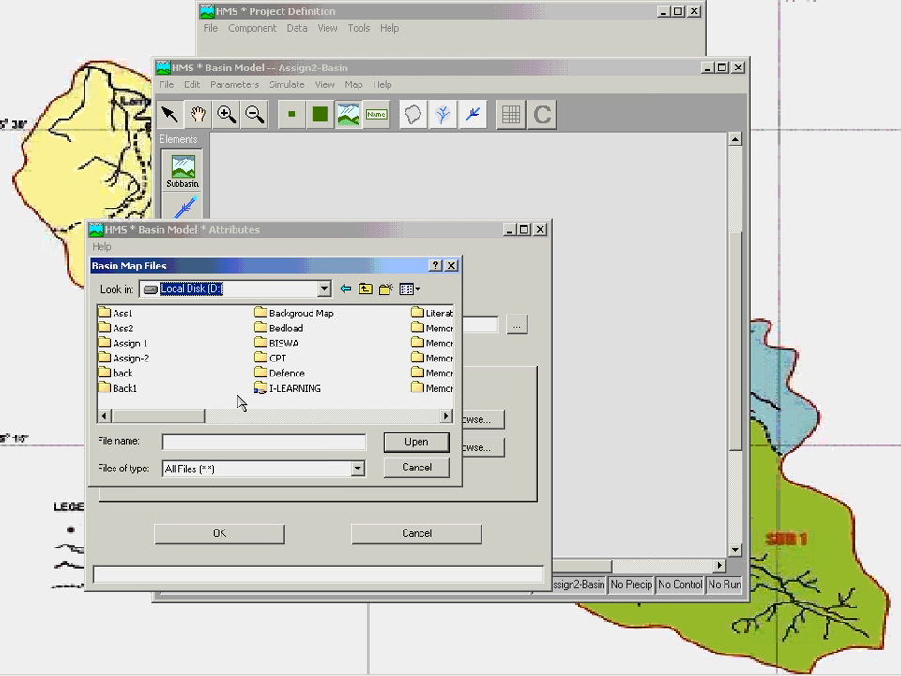
double_click(297, 387)
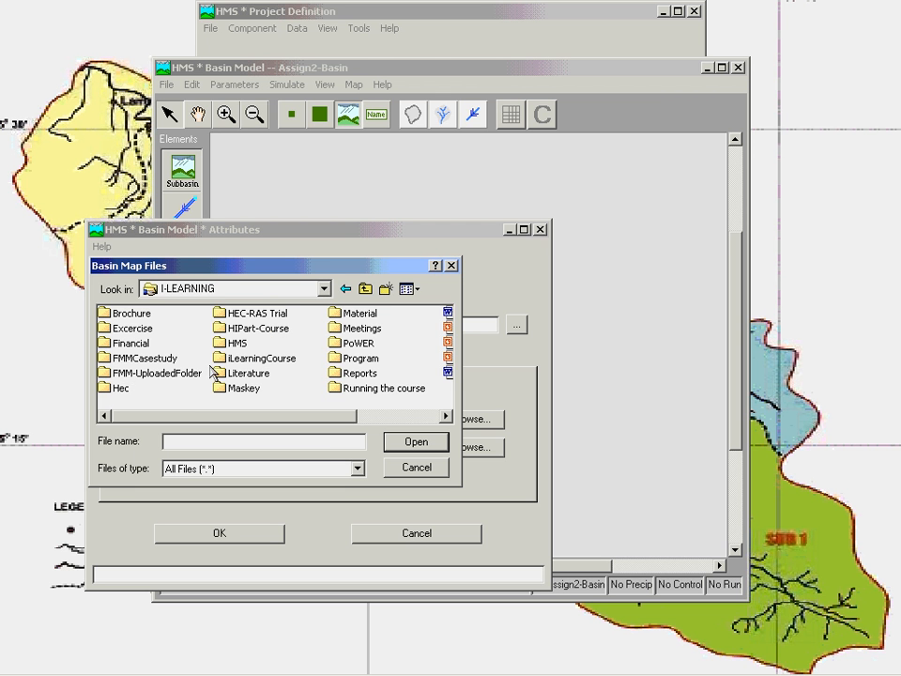
double_click(236, 343)
double_click(128, 327)
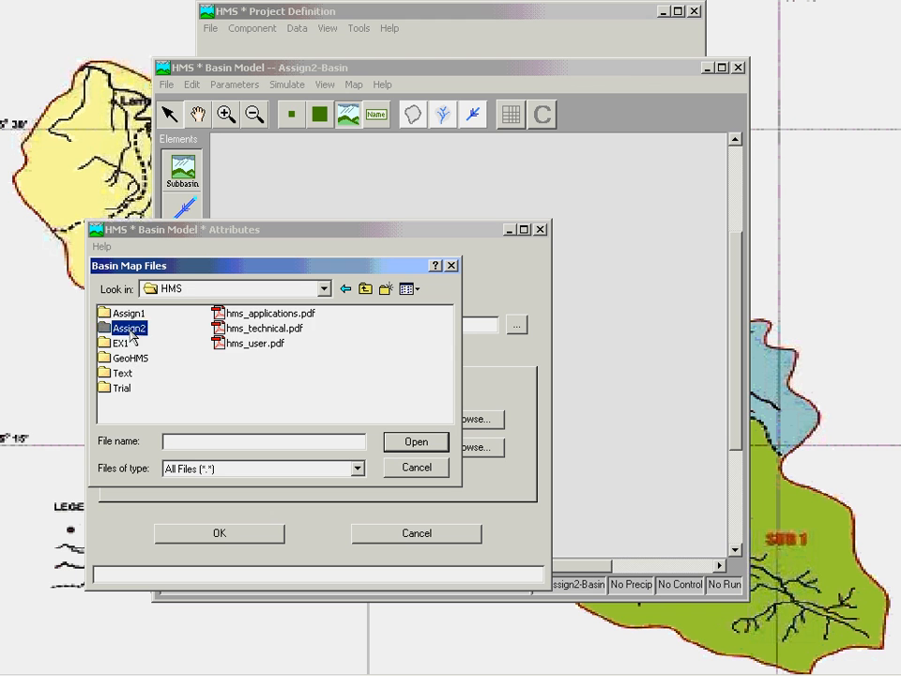
double_click(131, 313)
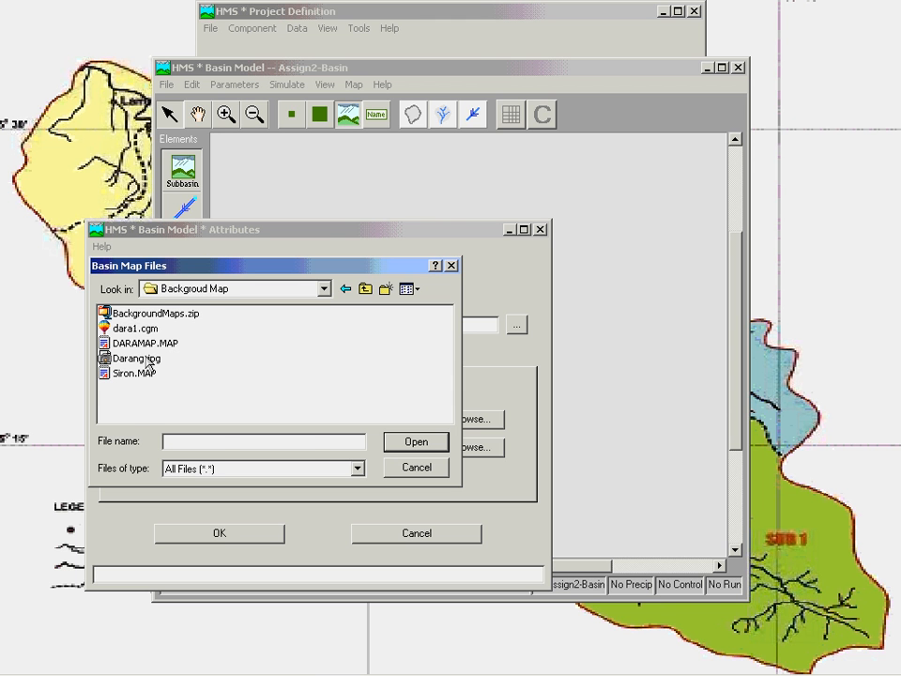
left_click(131, 343)
left_click(409, 443)
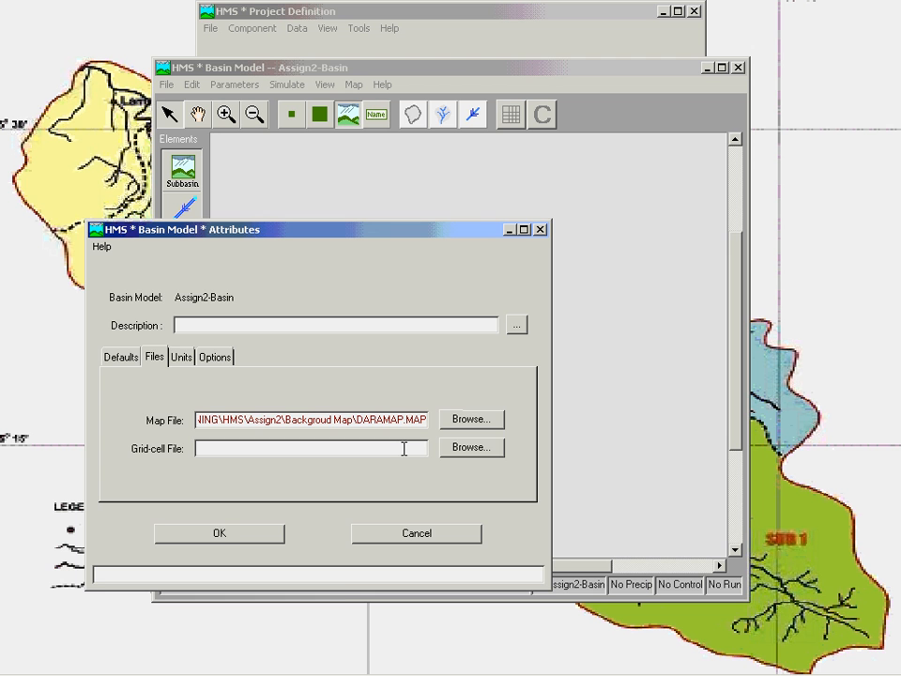
left_click(227, 537)
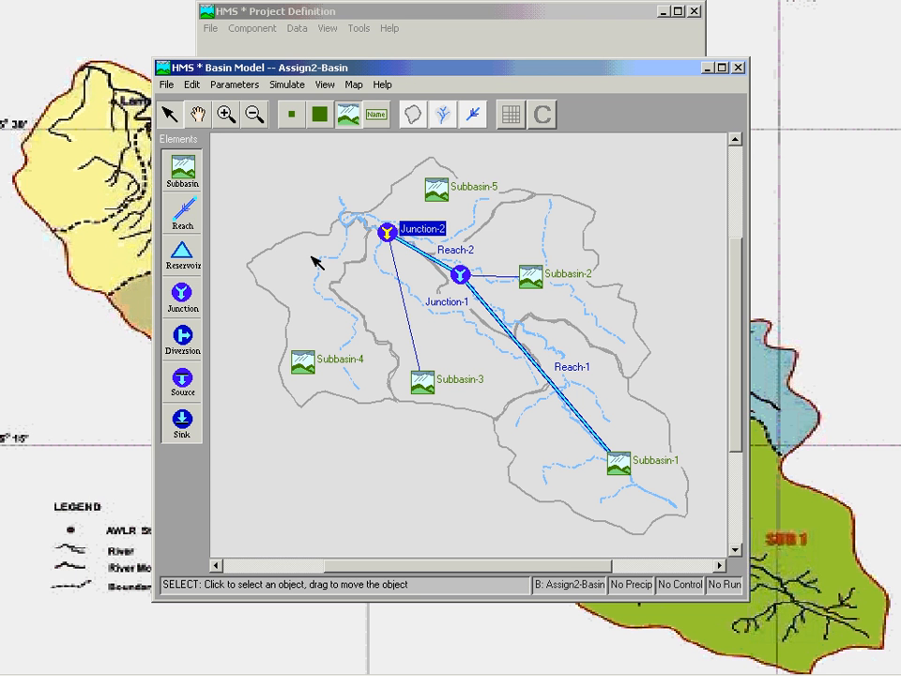
Step: Add a short reach running from Junction-2 northwest to the river confluence and place a junction at its downstream end
left_click(182, 214)
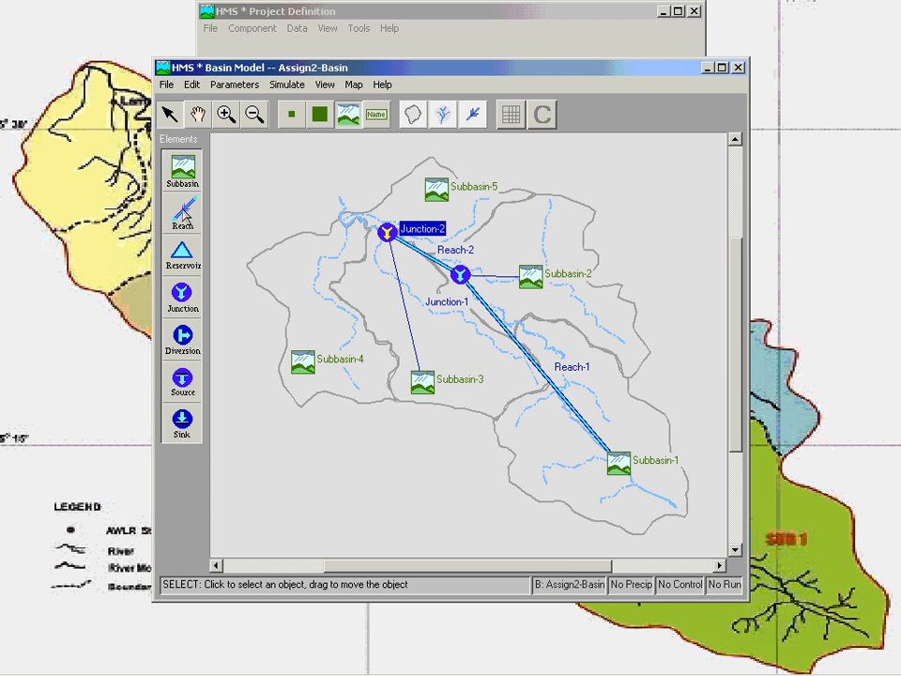
left_click(374, 247)
left_click(373, 254)
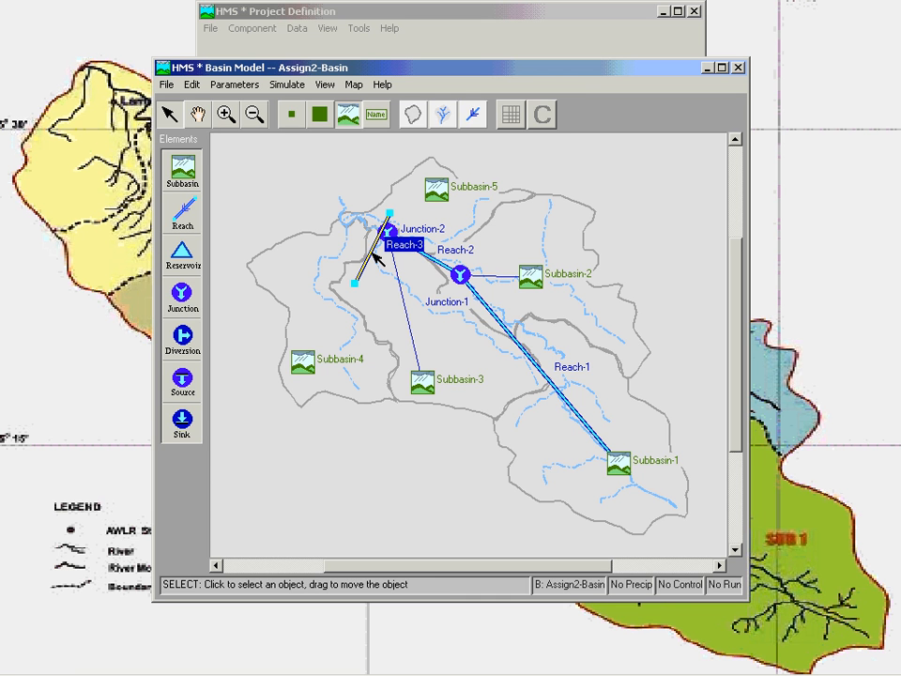
left_click_drag(370, 262, 359, 219)
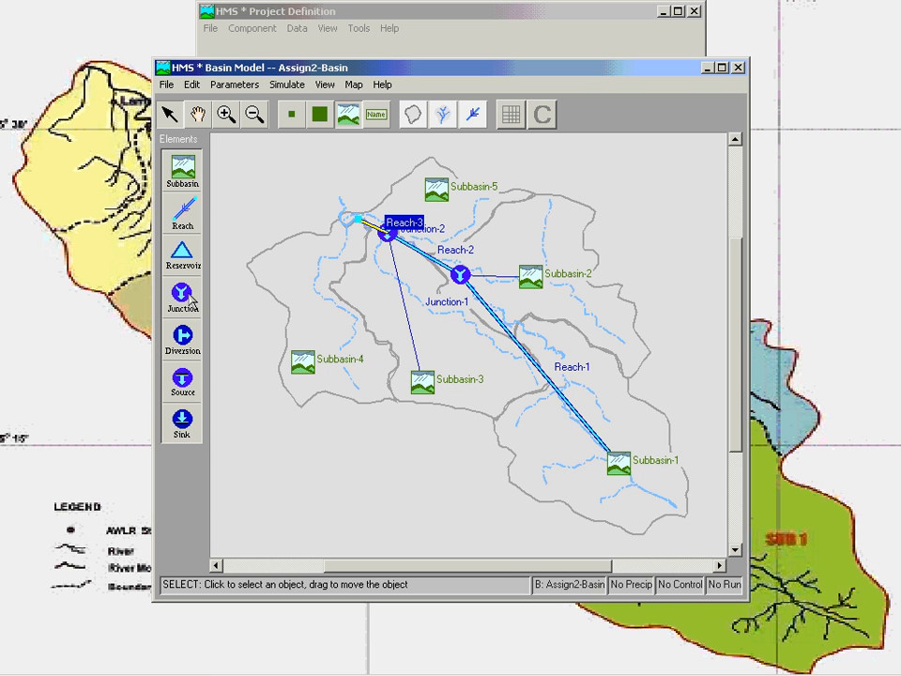
left_click_drag(190, 300, 356, 223)
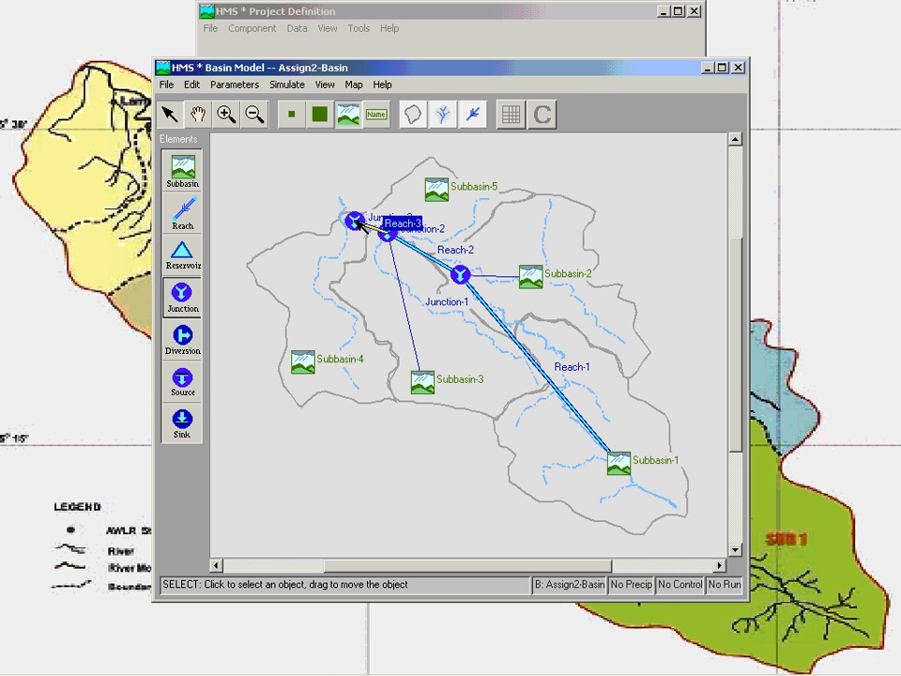
Step: Connect Subbasin-4 downstream to Junction-3
right_click(302, 364)
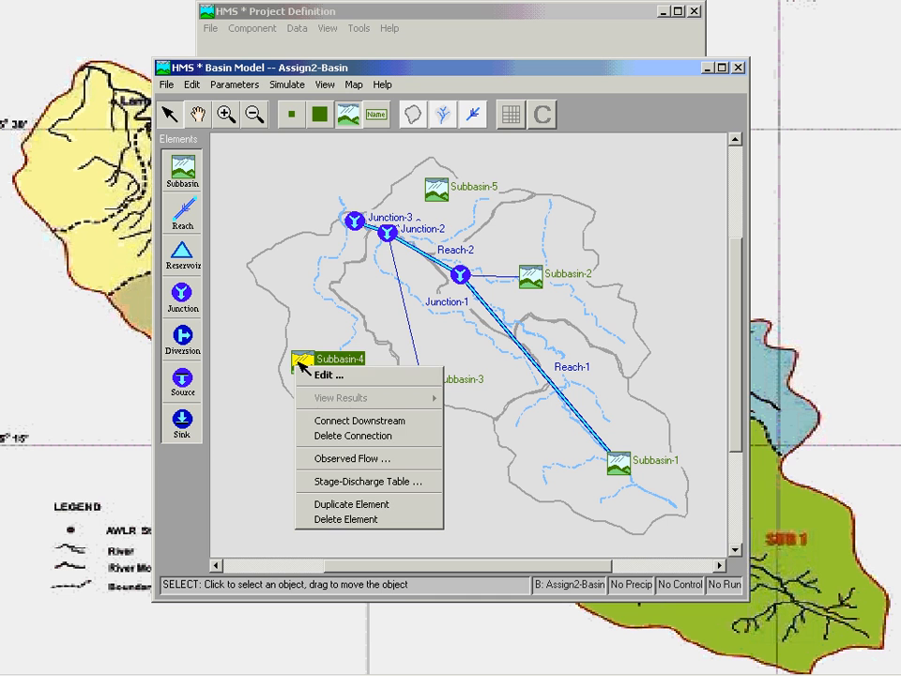
left_click(346, 422)
left_click(354, 221)
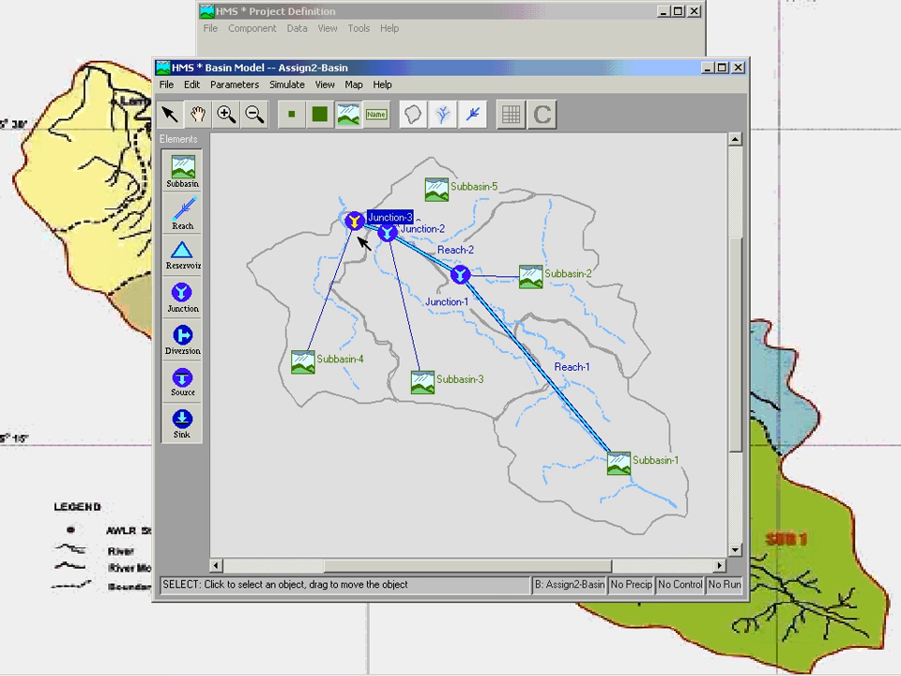
Step: Add a reach running northwest from Junction-3 towards the catchment outlet and place a junction at its far end
left_click_drag(184, 209, 332, 254)
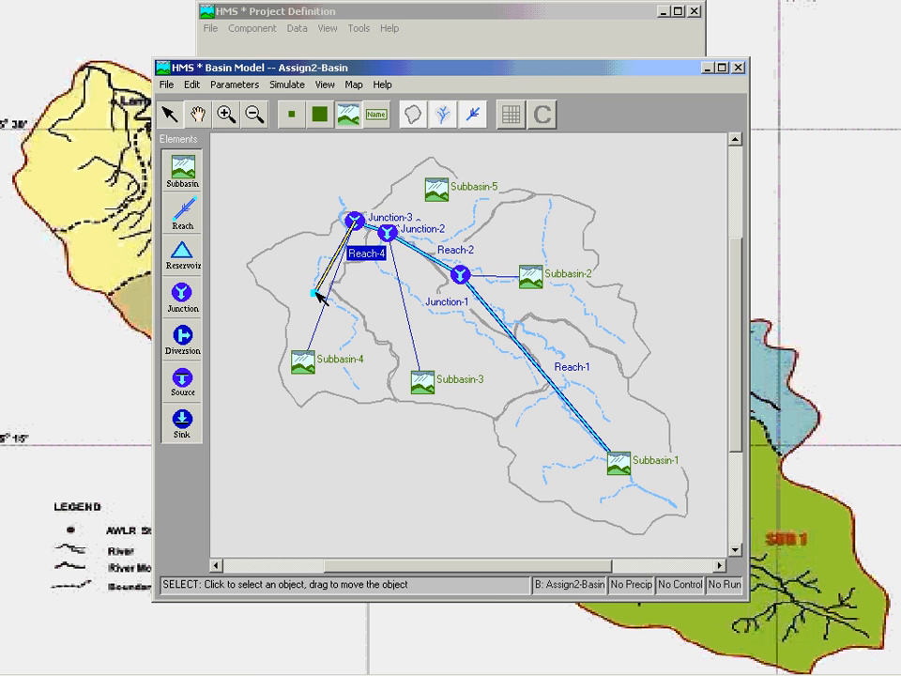
left_click_drag(315, 292, 334, 203)
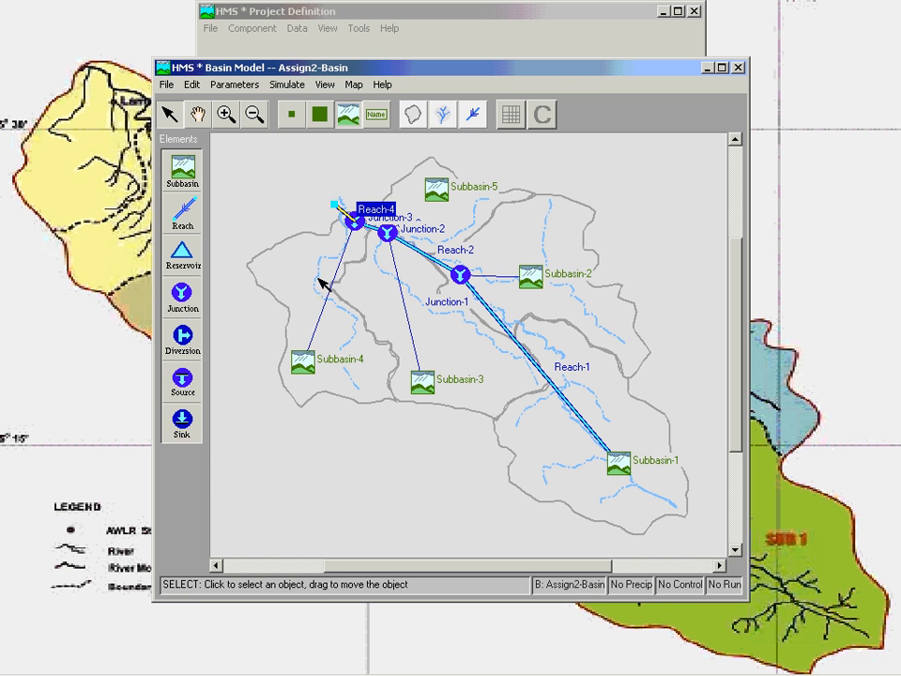
left_click_drag(182, 295, 333, 205)
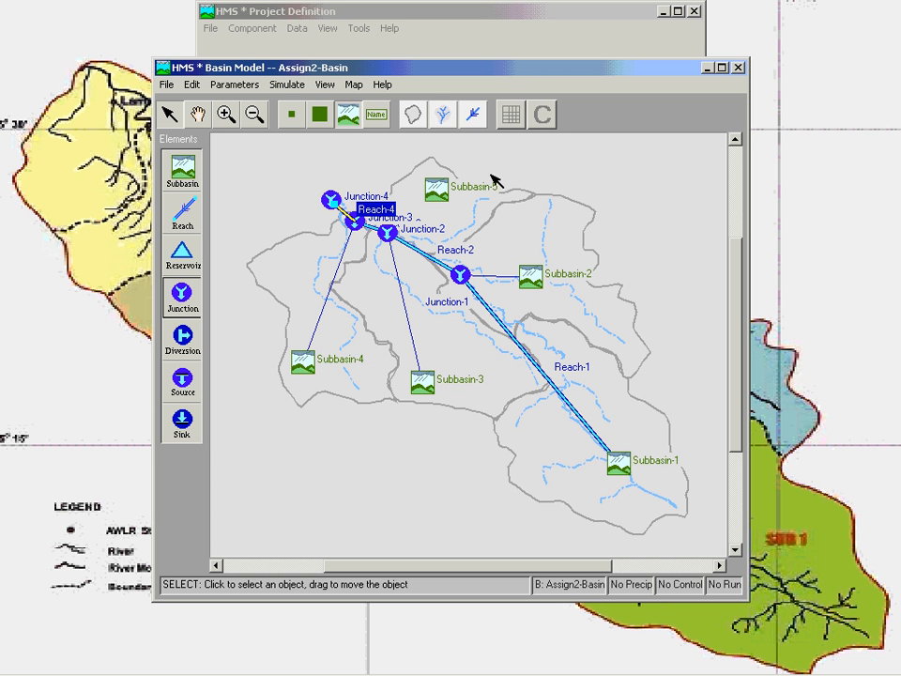
Step: Connect Subbasin-5 downstream to Junction-4
right_click(445, 190)
left_click(489, 249)
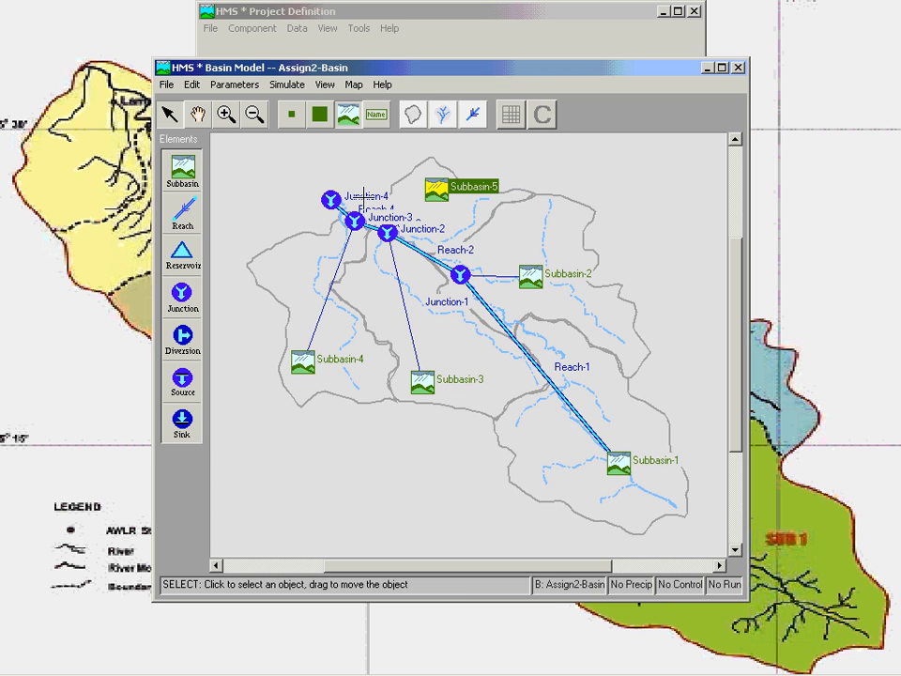
left_click(353, 194)
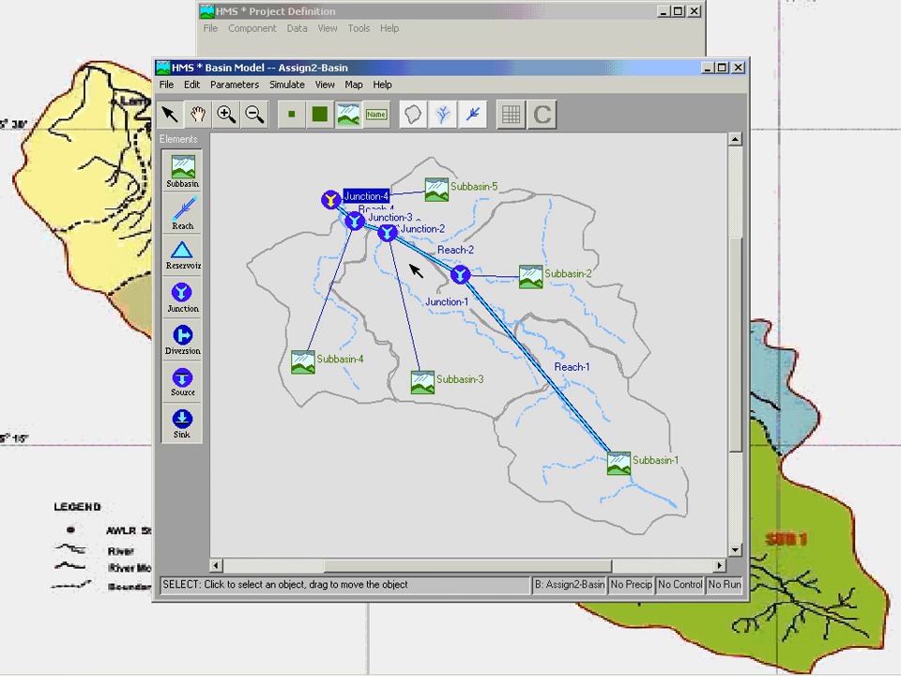
Step: Separate the overlapping labels of Junction-4, Junction-3, Junction-2 and Reach-3, and shift Junction-2 and Junction-3 slightly east
left_click_drag(366, 194, 298, 216)
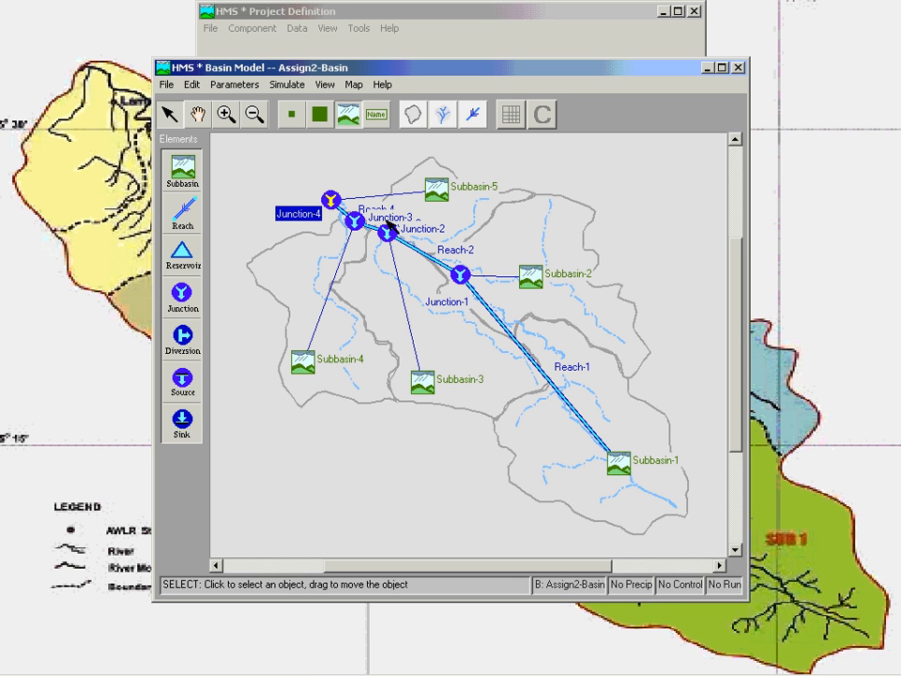
left_click_drag(389, 223, 322, 239)
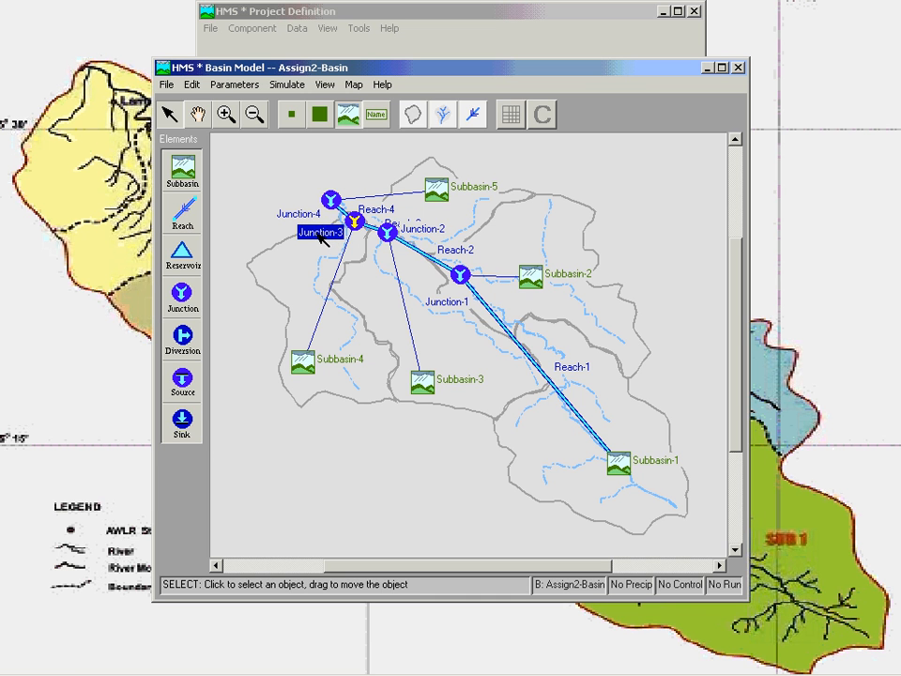
left_click(419, 232)
left_click_drag(420, 235, 362, 231)
left_click(427, 222)
left_click(388, 230)
left_click(353, 225)
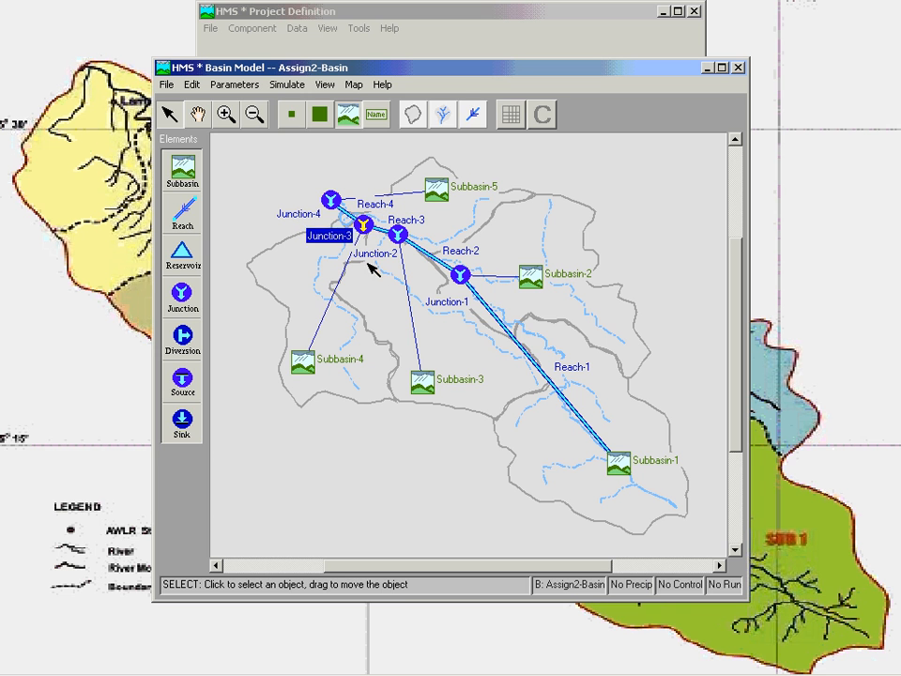
Step: Move the Reach-2, Junction-1 and Reach-1 labels closer to their elements and shift Subbasin-2 slightly east
left_click(460, 250)
left_click_drag(460, 250, 448, 242)
left_click_drag(456, 305, 449, 292)
left_click_drag(533, 276, 574, 269)
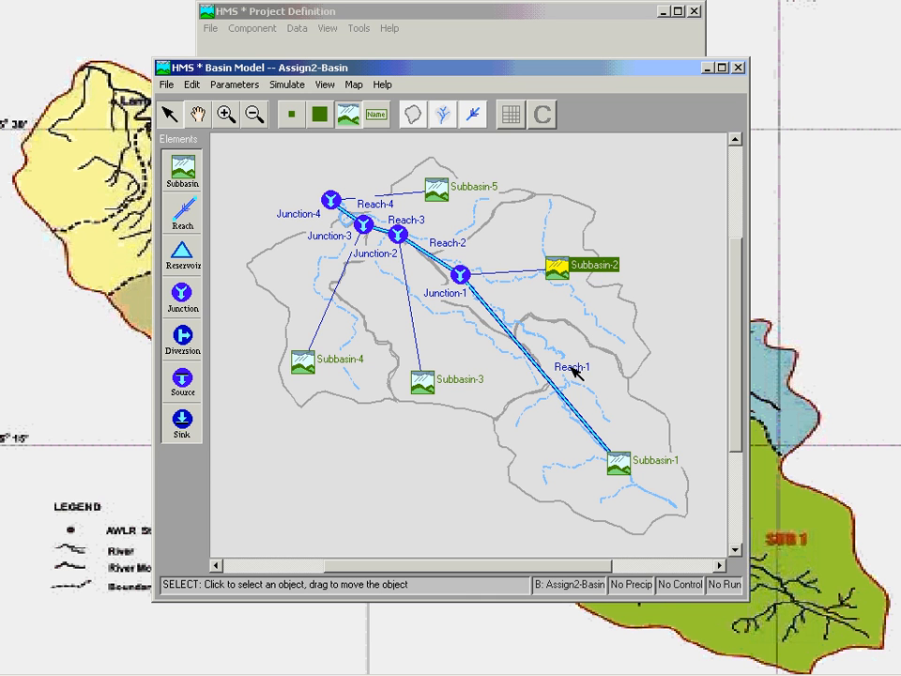
left_click_drag(575, 373, 570, 366)
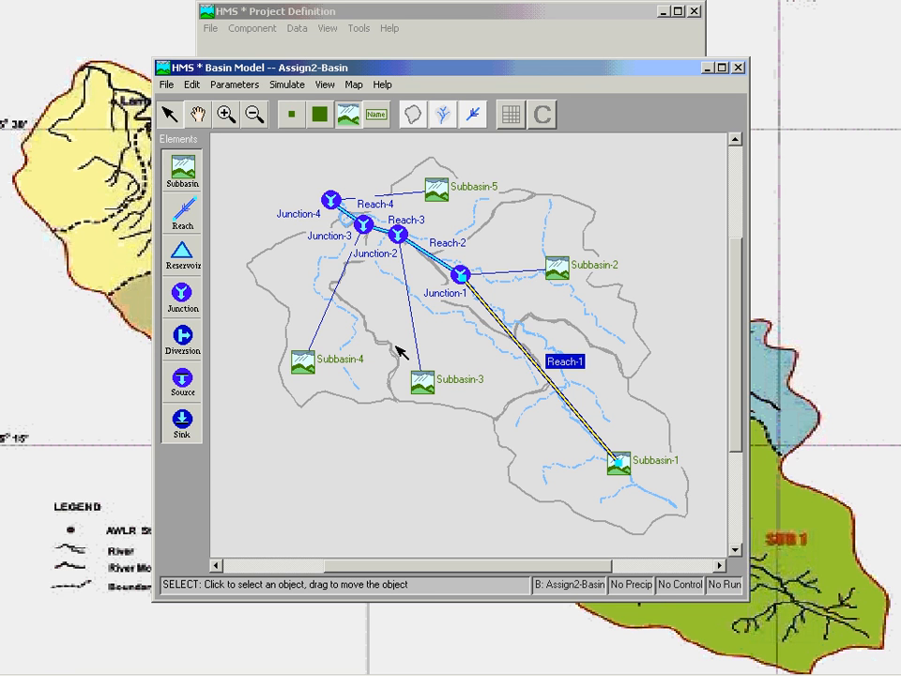
Step: Save the basin model and dismiss the message about missing downstream connections
left_click(167, 84)
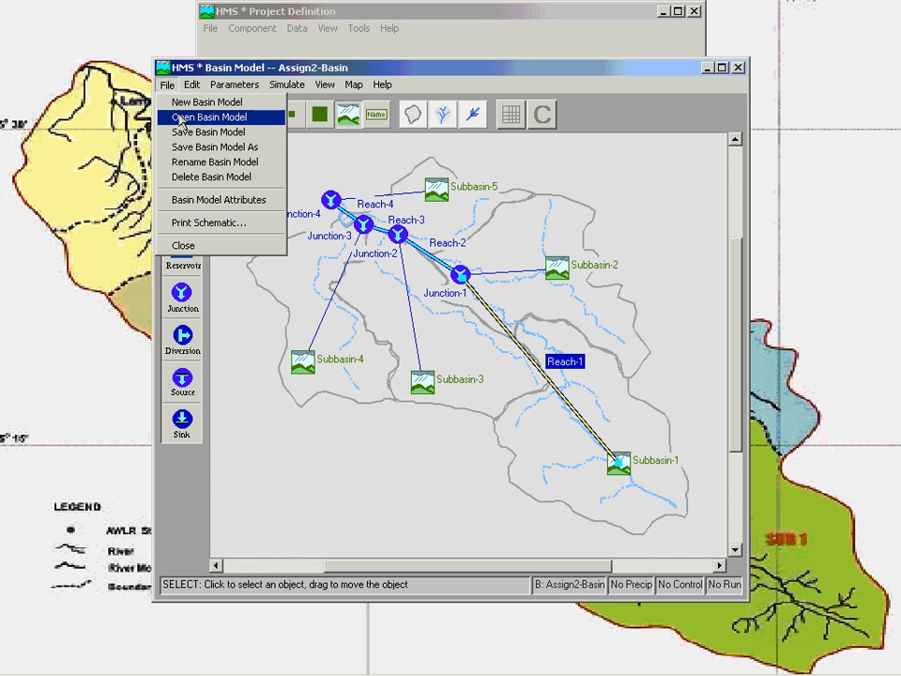
left_click(184, 133)
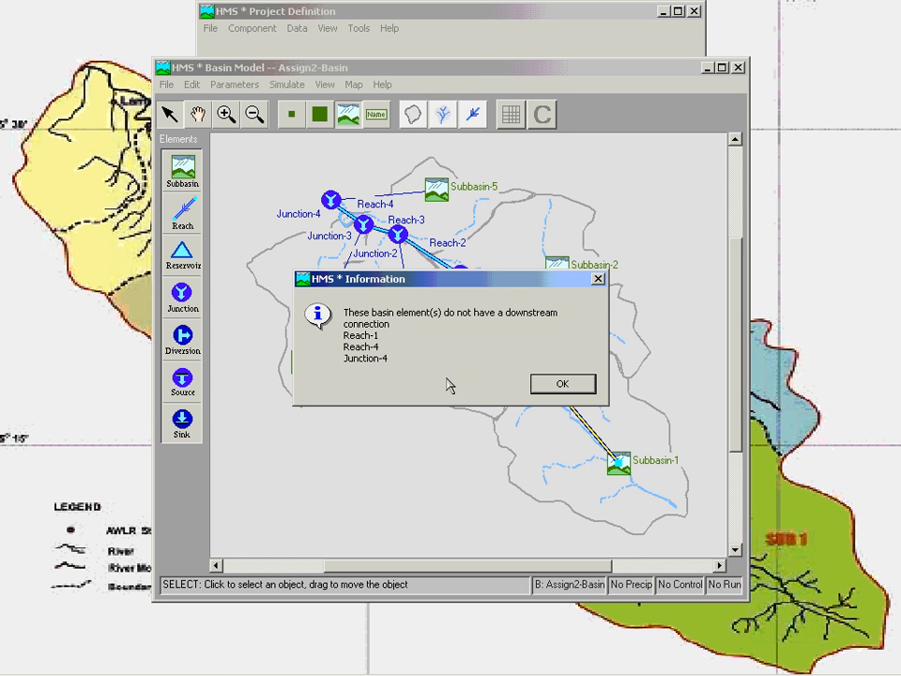
left_click(560, 387)
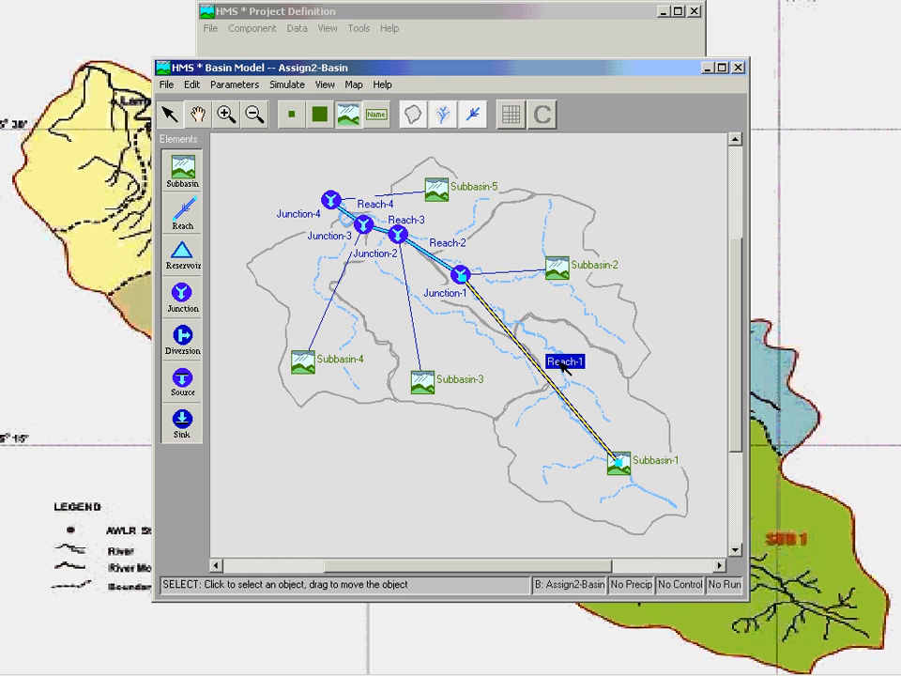
Step: Nudge Junction-1 slightly and connect Reach-1 downstream to Junction-1
left_click(463, 275)
left_click_drag(465, 277, 464, 275)
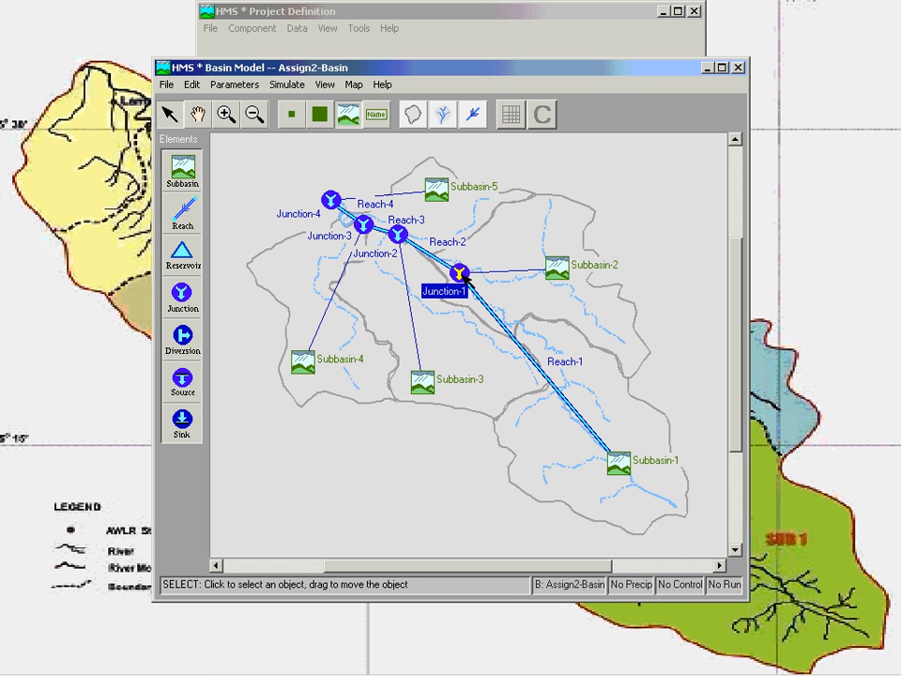
right_click(557, 365)
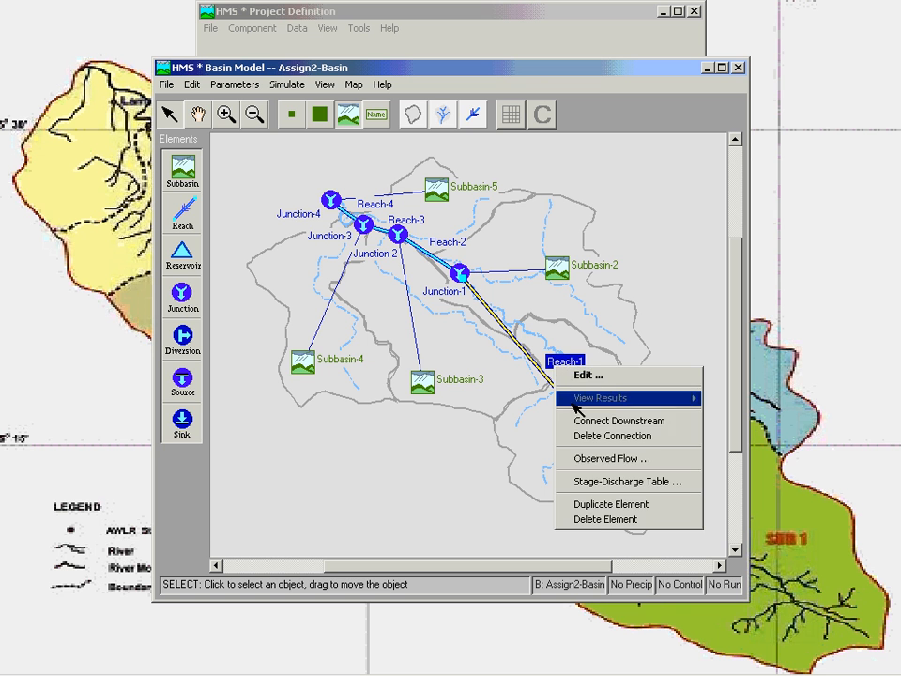
left_click(584, 420)
left_click(459, 273)
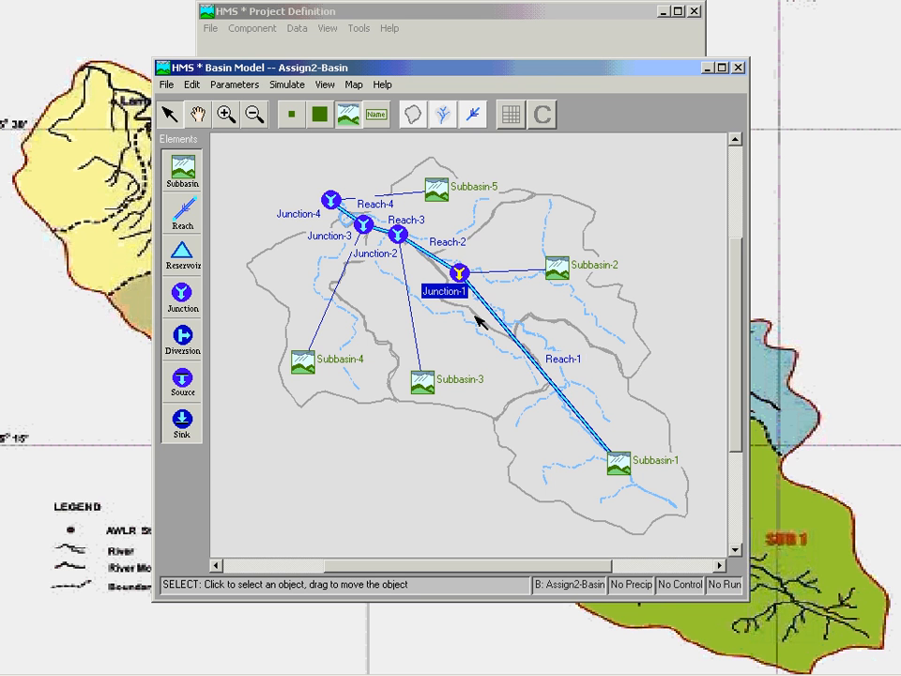
Step: Save the basin model and dismiss the notice listing the unconnected elements
left_click(166, 85)
left_click(169, 132)
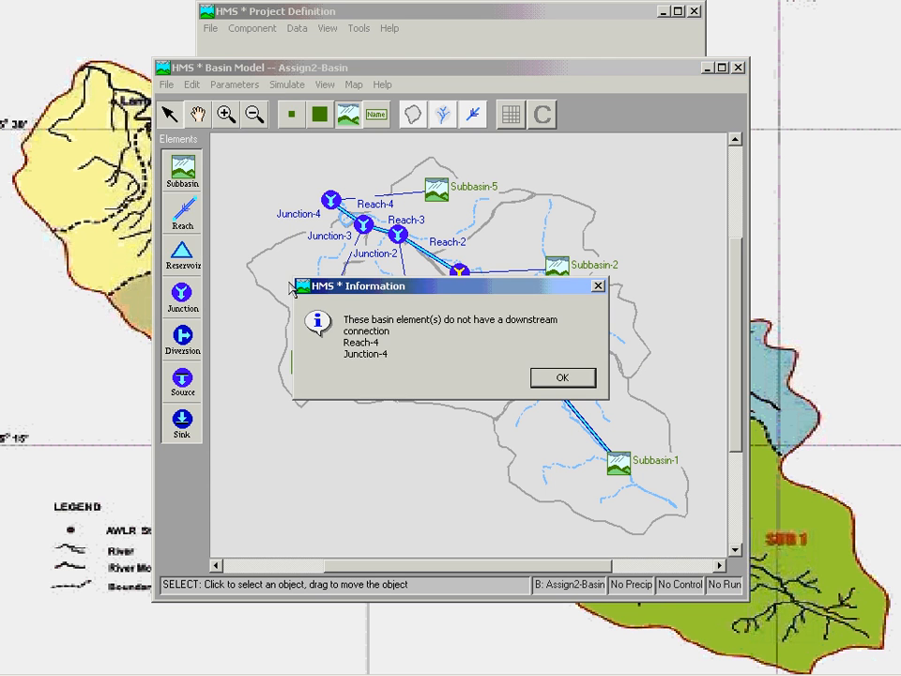
left_click(562, 376)
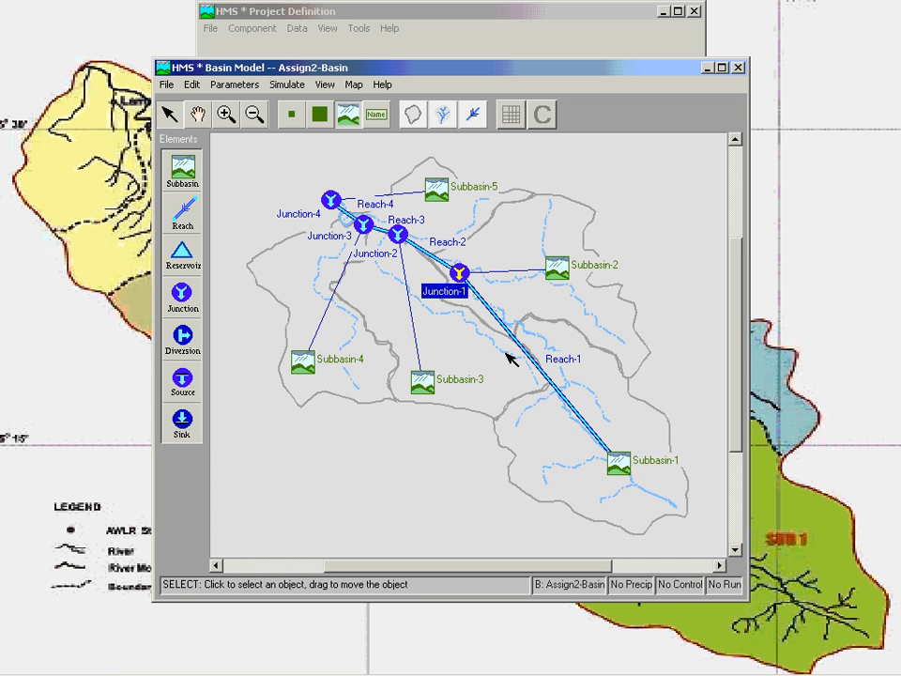
Step: Connect Reach-4 downstream to Junction-4 and save the basin model
right_click(375, 204)
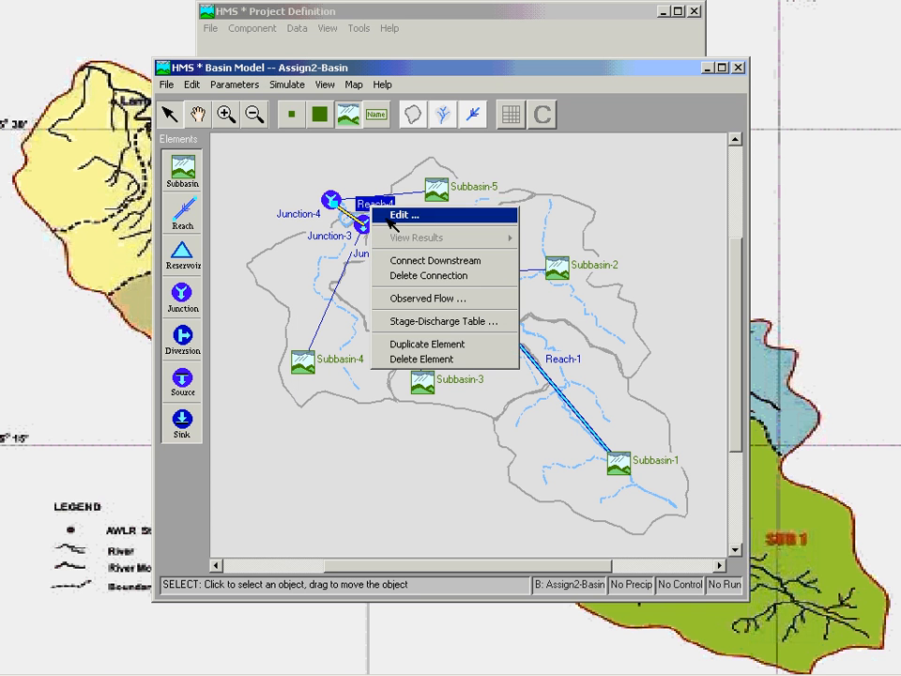
left_click(434, 259)
left_click(311, 219)
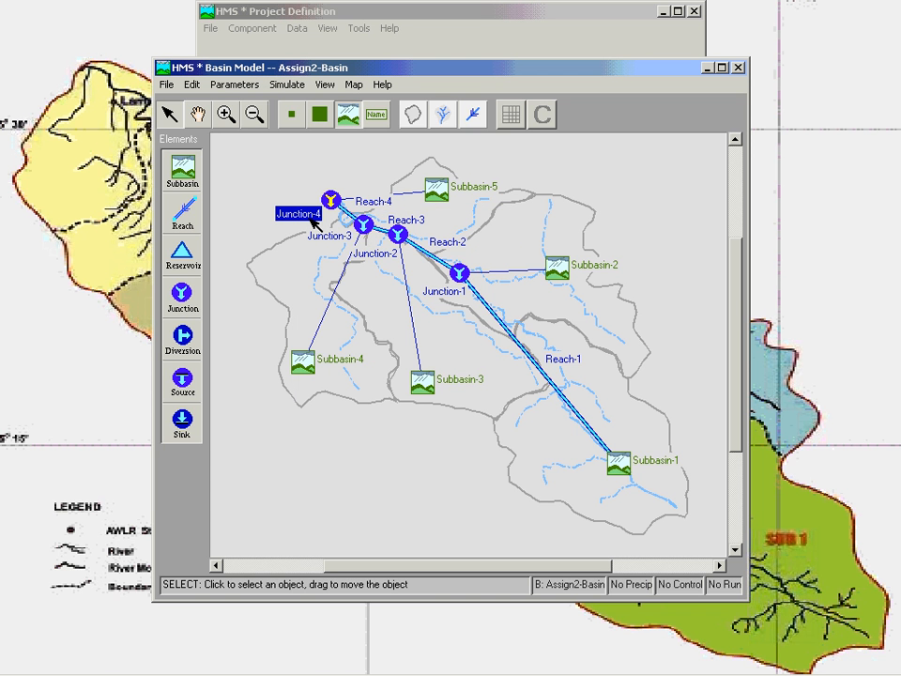
left_click(166, 85)
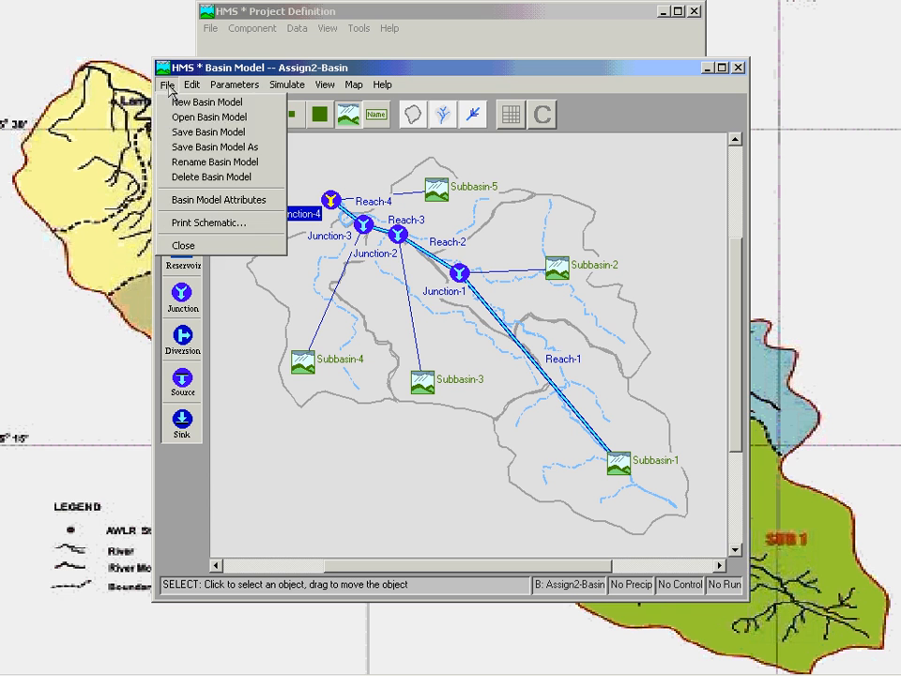
left_click(188, 132)
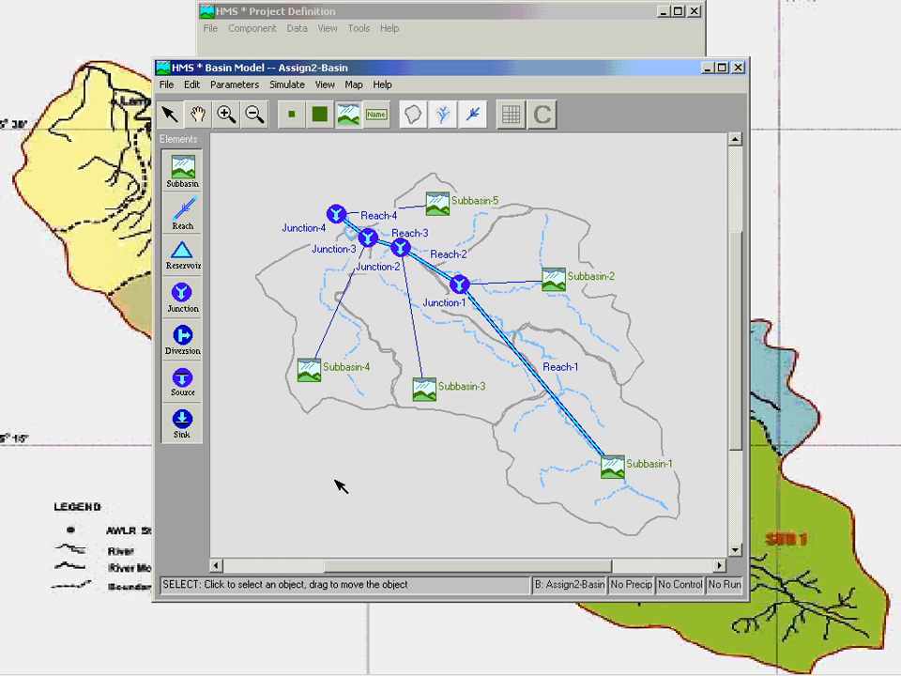
Step: For Subbasin-1, enter area 353 sq. km and SCS Curve No. loss with initial loss 32.47 mm, 2% impervious and curve number 61
double_click(644, 473)
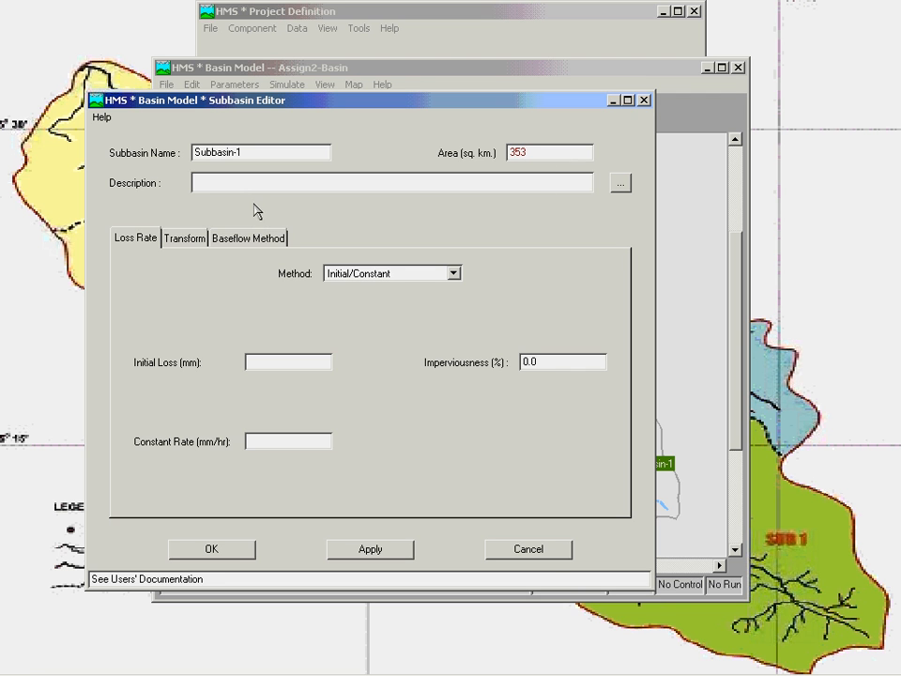
left_click(228, 183)
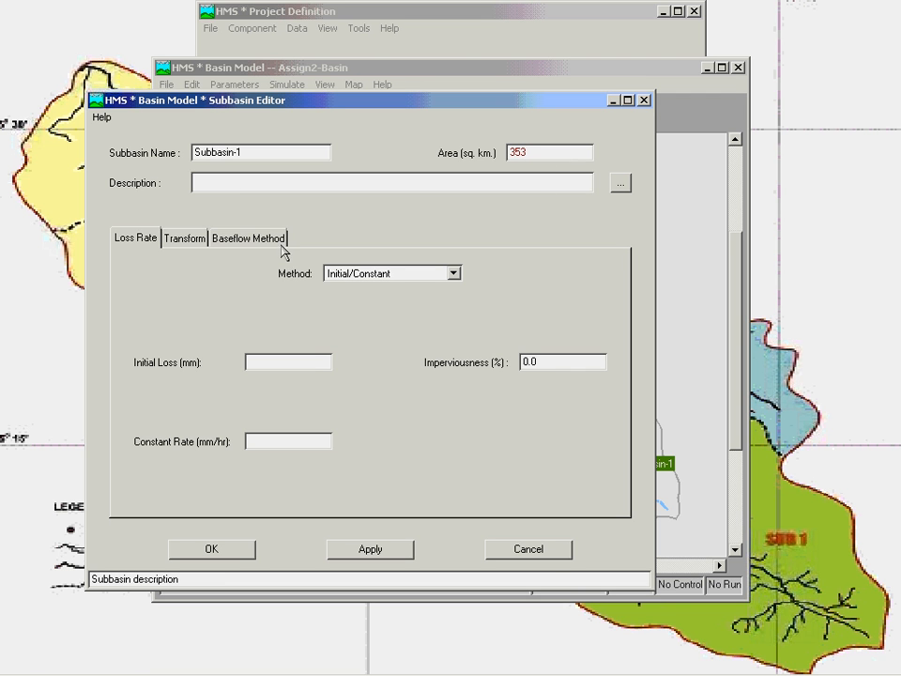
left_click(453, 274)
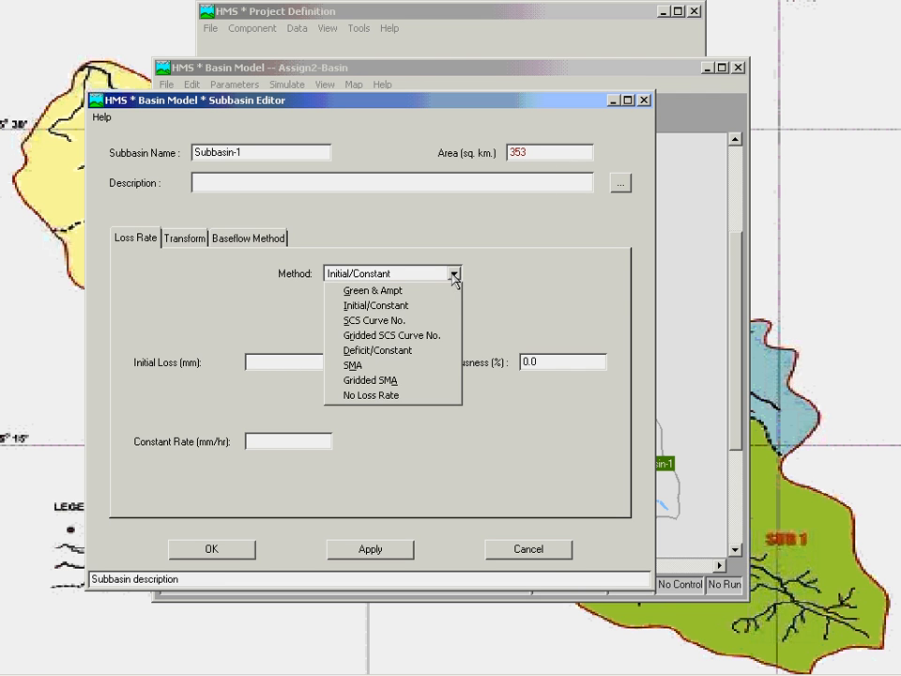
left_click(420, 324)
left_click(251, 374)
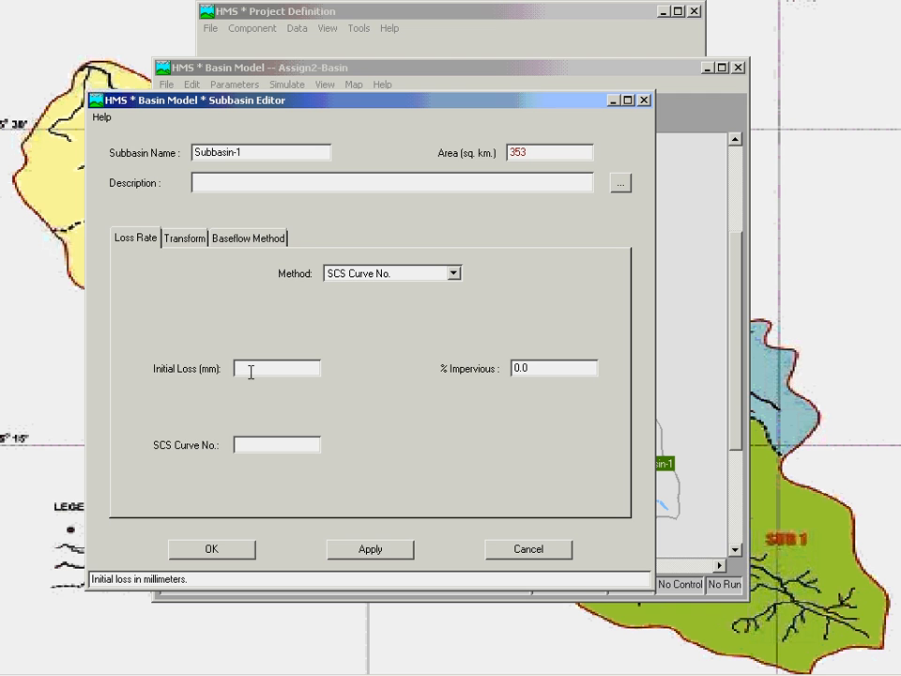
left_click(516, 372)
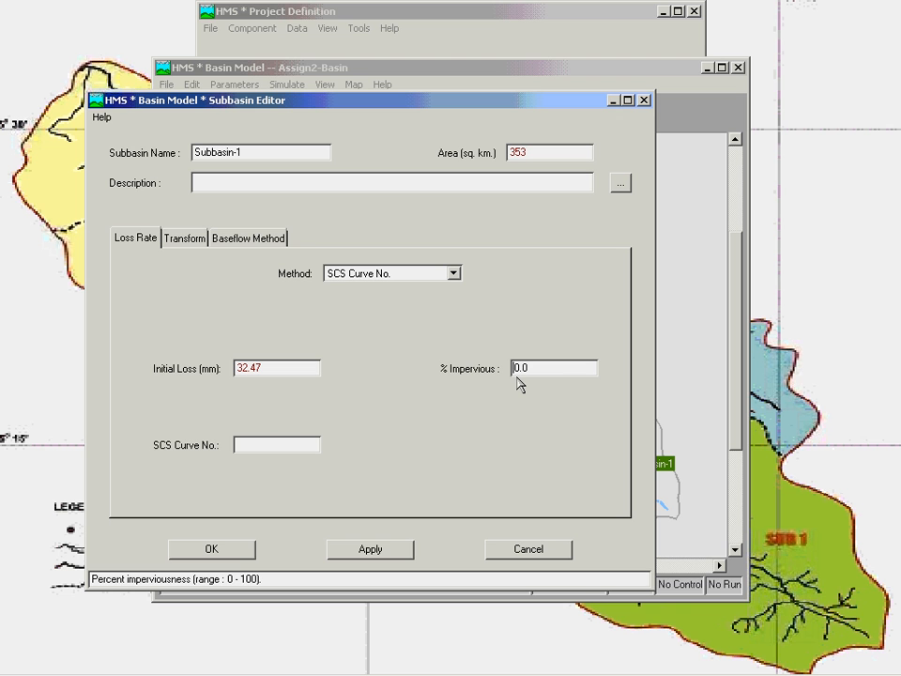
type("2")
left_click(285, 442)
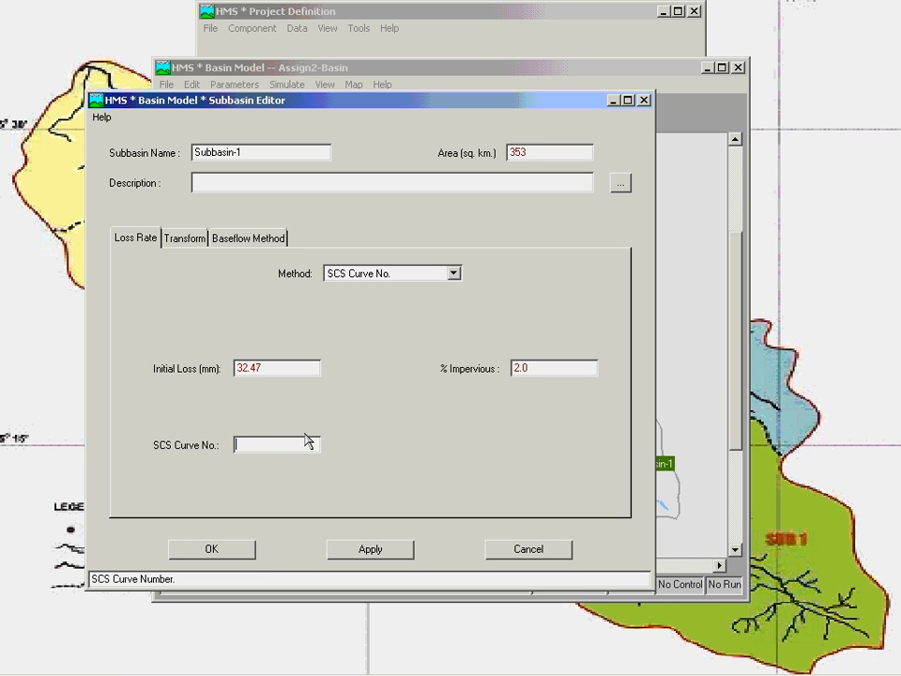
type("61")
Step: Set Subbasin-1's transform method to Snyder with a standard lag of 2.25 hr and a peaking coefficient of 0.3
left_click(189, 239)
left_click(454, 268)
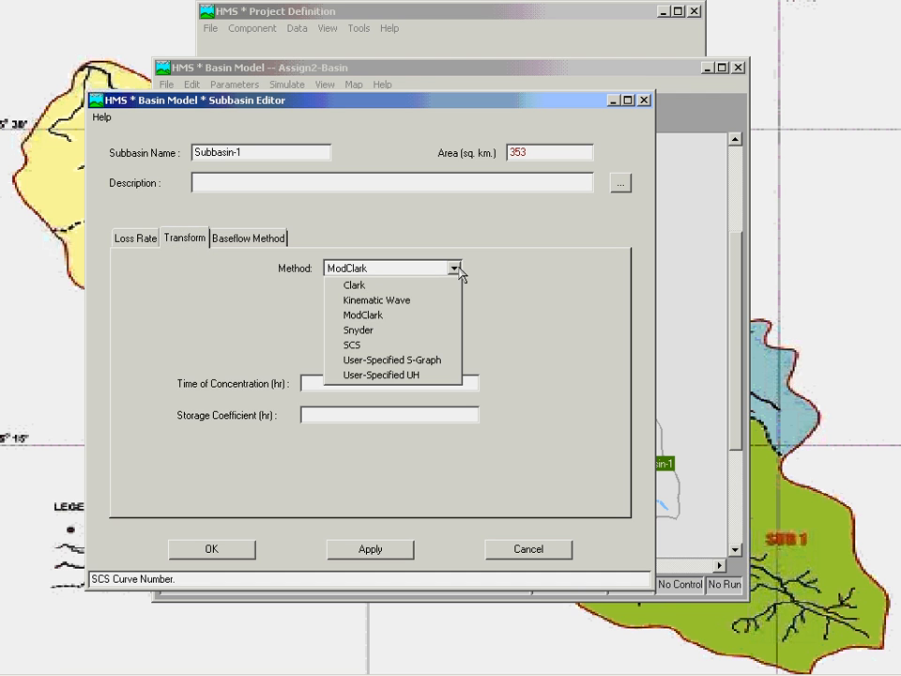
left_click(419, 331)
left_click(419, 382)
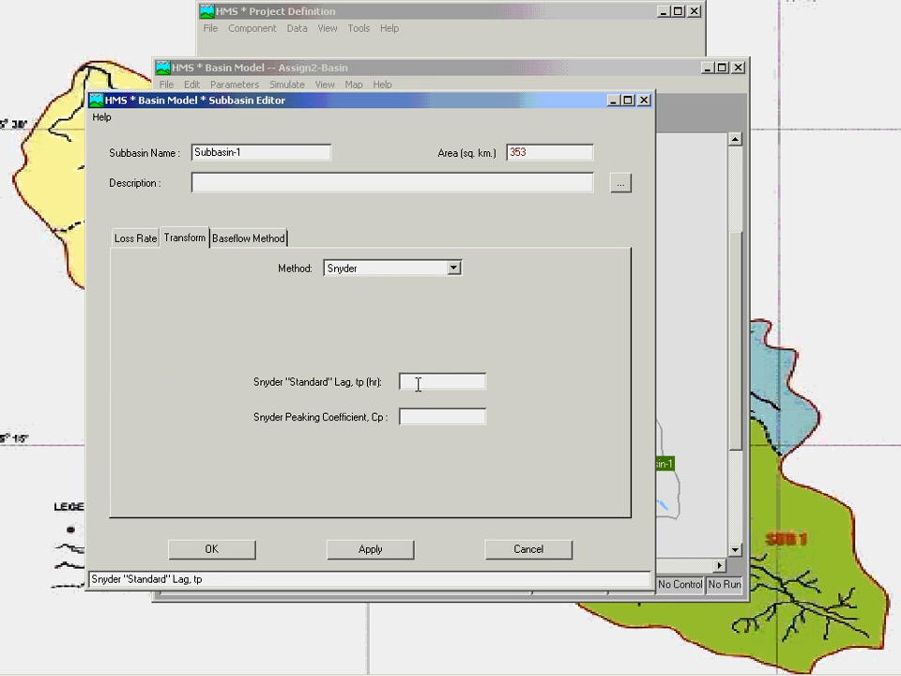
type("2.25")
left_click(409, 417)
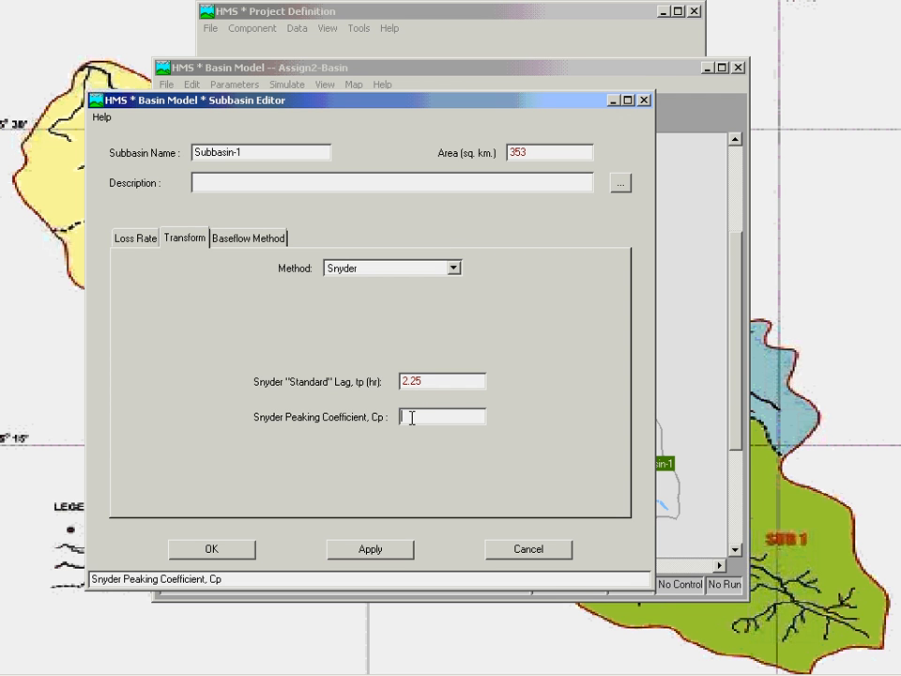
type("0.3")
Step: Define Subbasin-1's Recession baseflow with initial Q 14.18 cms, recession constant 1 and threshold Q 0.3 as Ratio-to-Peak, and accept the subbasin parameters
left_click(271, 239)
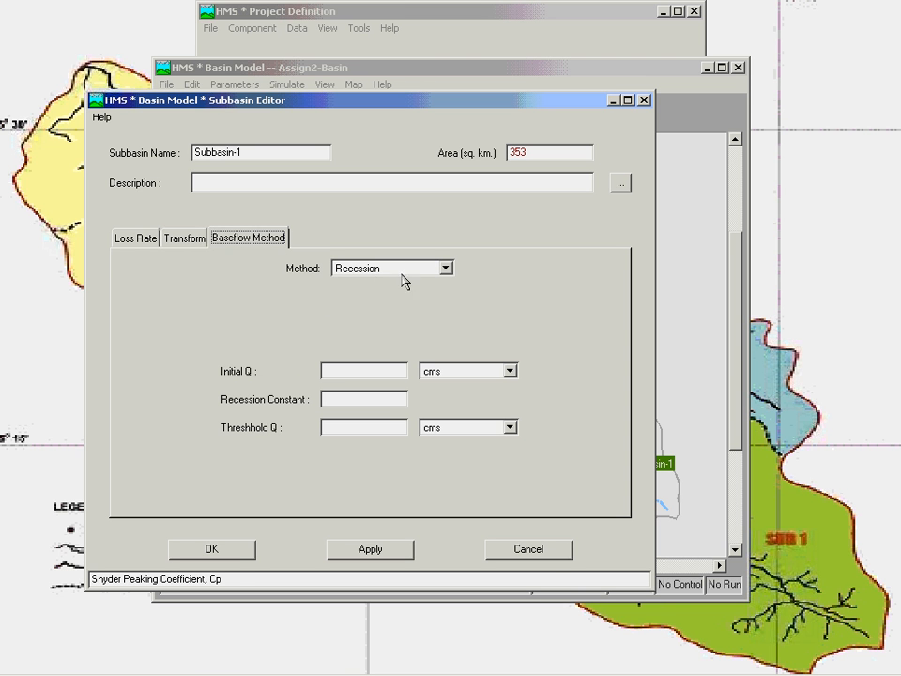
left_click(342, 375)
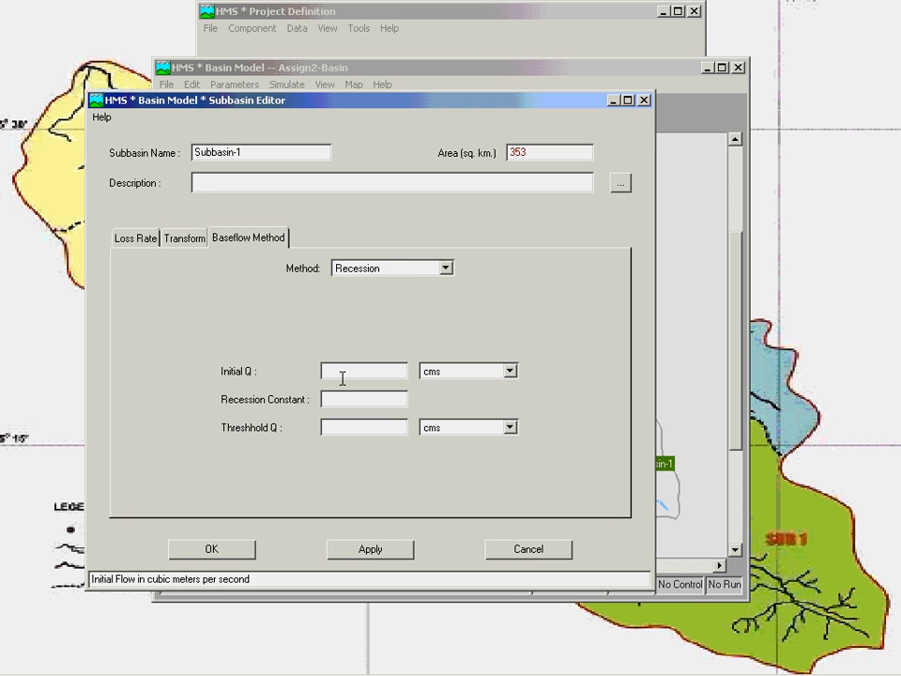
type("14.18")
left_click(339, 400)
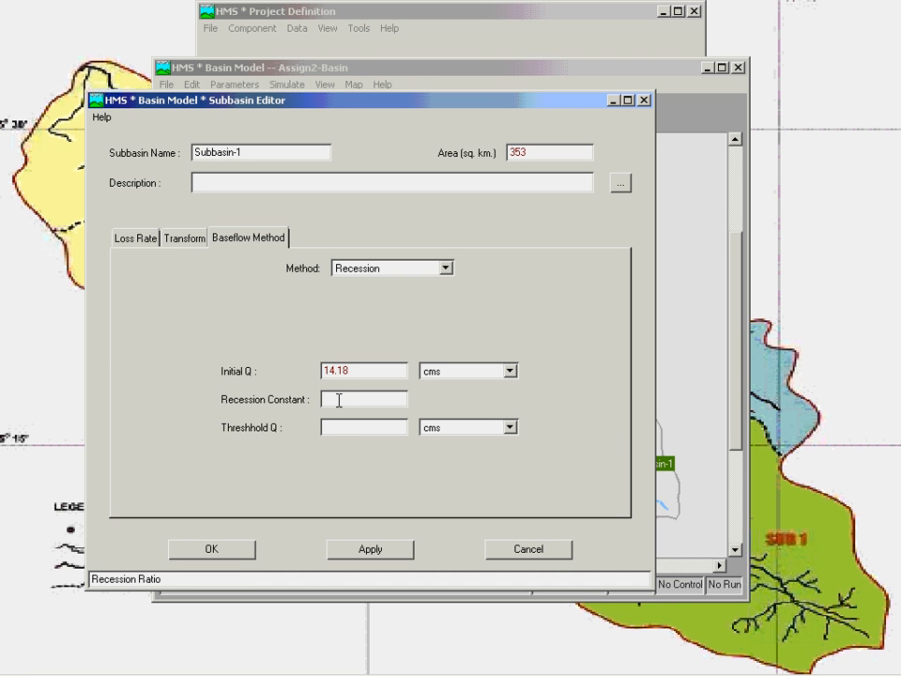
type("1")
left_click(327, 428)
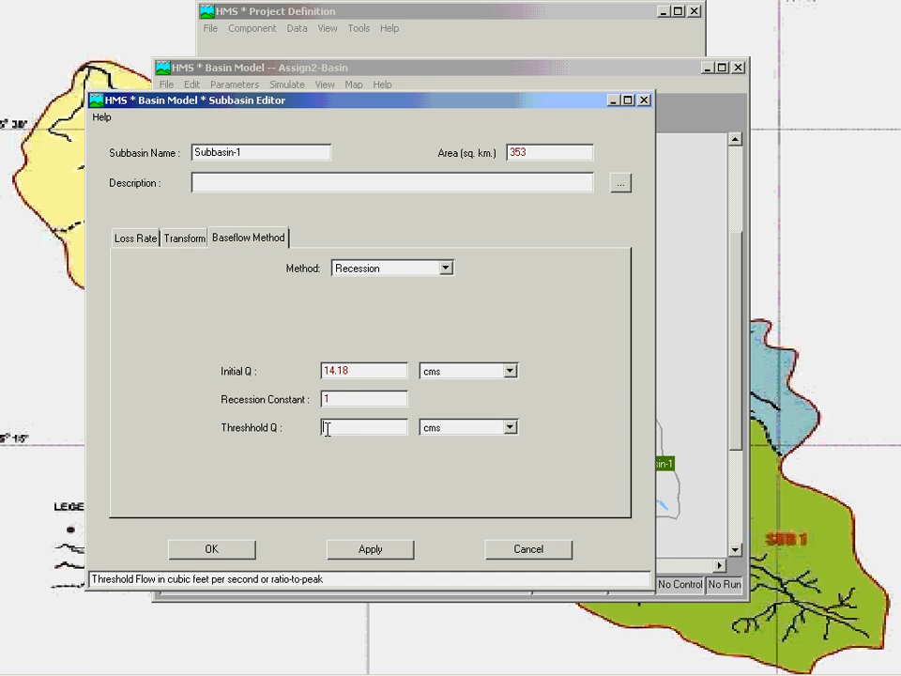
type("0.3")
left_click(511, 429)
left_click(481, 458)
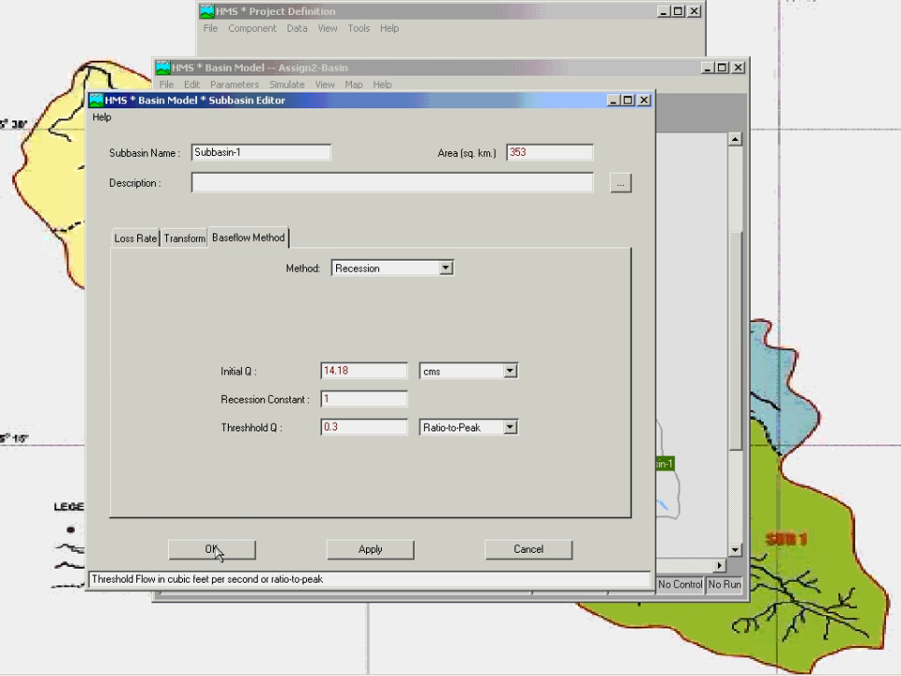
left_click(217, 548)
Step: Save the basin model with the Subbasin-1 parameters
left_click(421, 433)
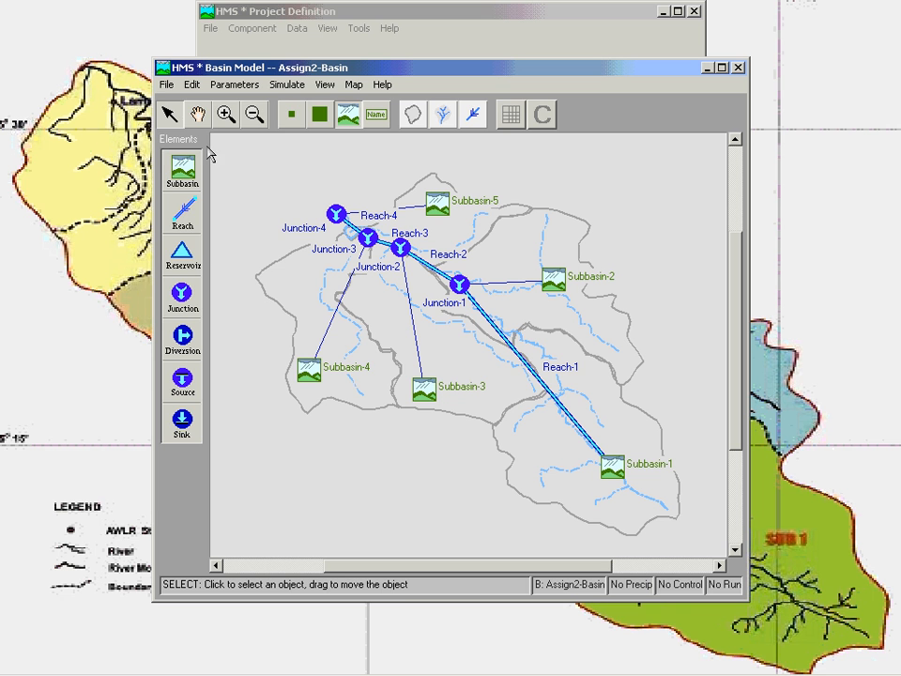
left_click(167, 85)
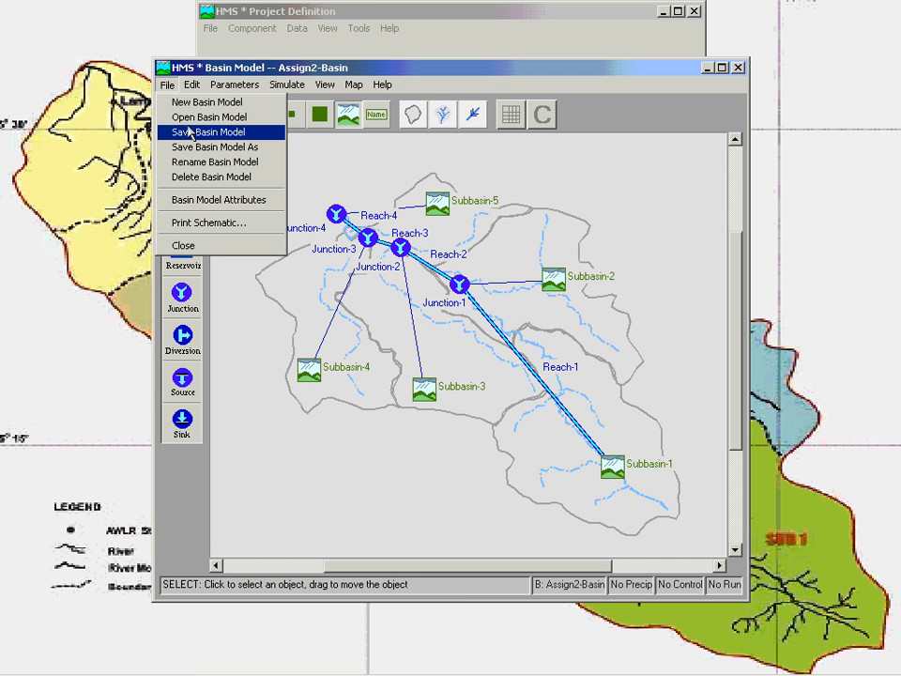
left_click(178, 131)
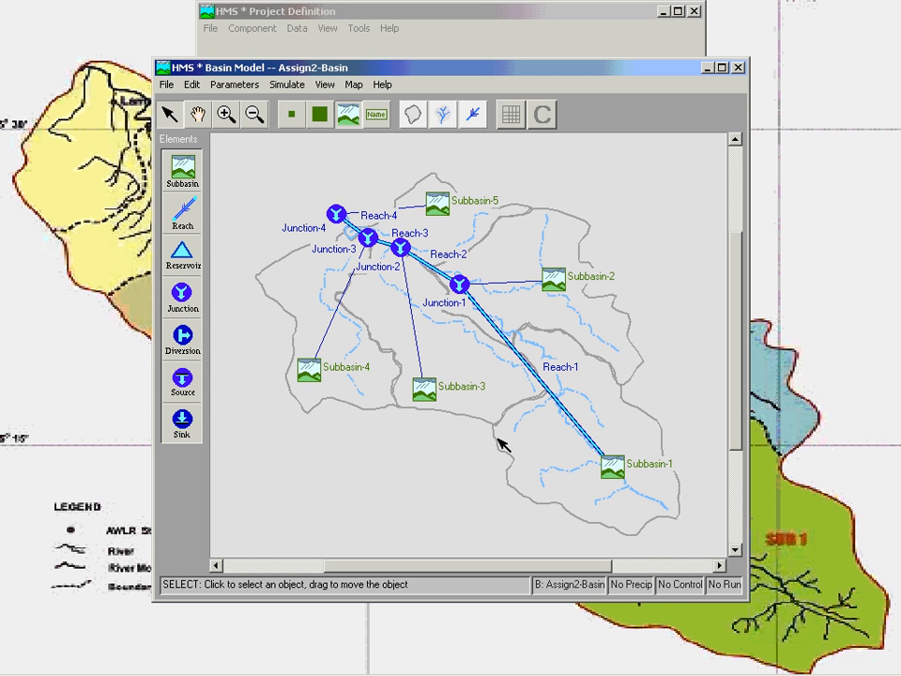
Step: Set Reach-1's routing method to Muskingum Cunge Std. with a PRISM cross section shape
double_click(561, 371)
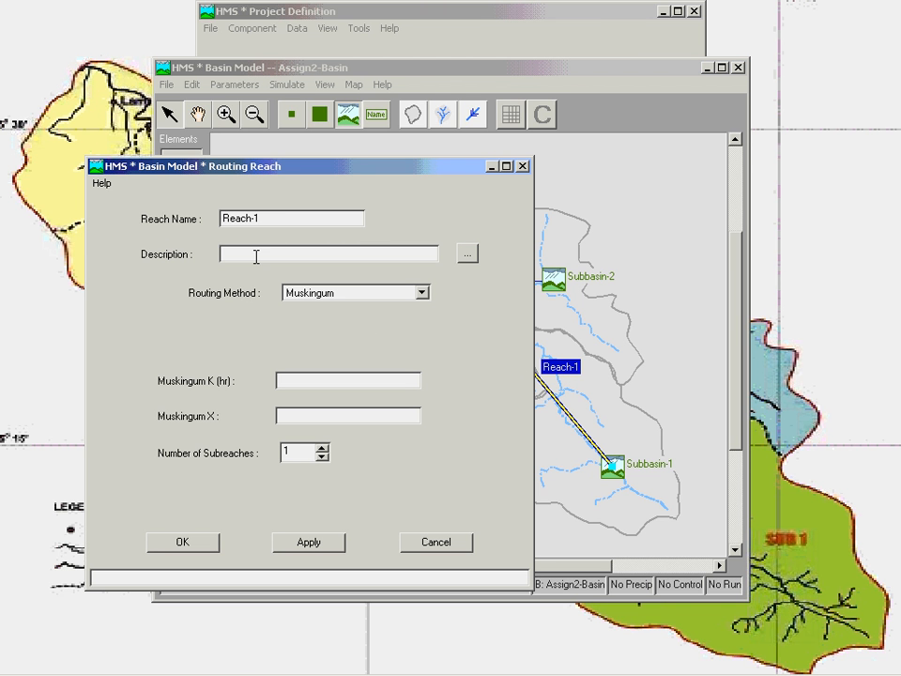
left_click(422, 292)
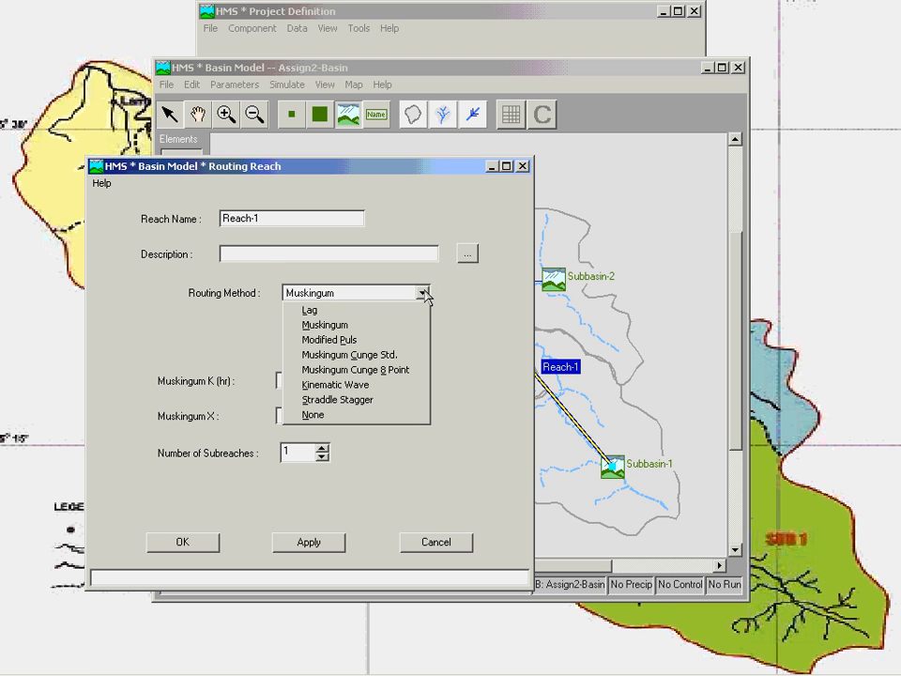
left_click(399, 356)
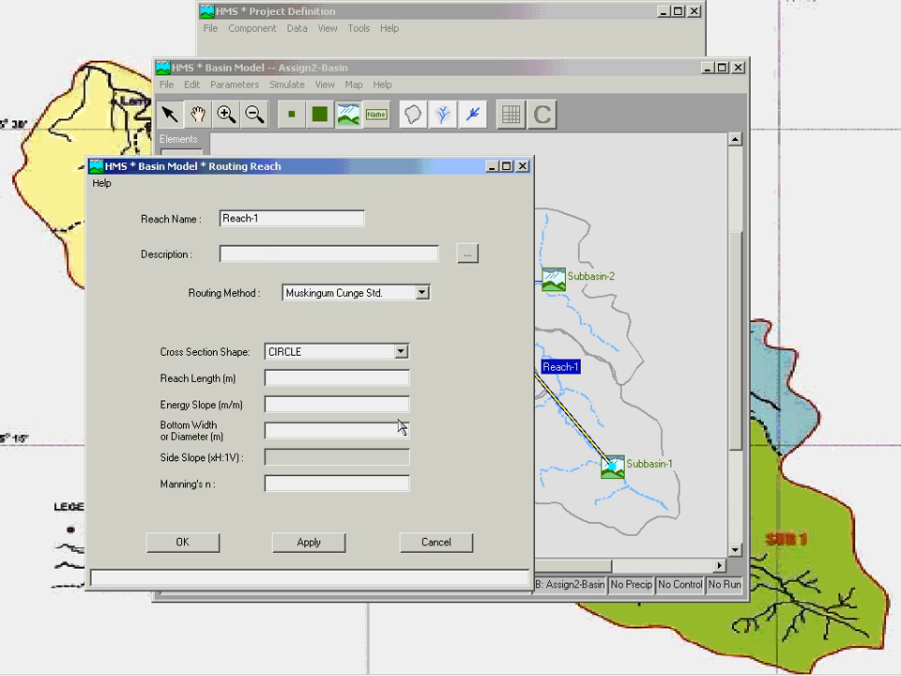
left_click(400, 352)
left_click(318, 380)
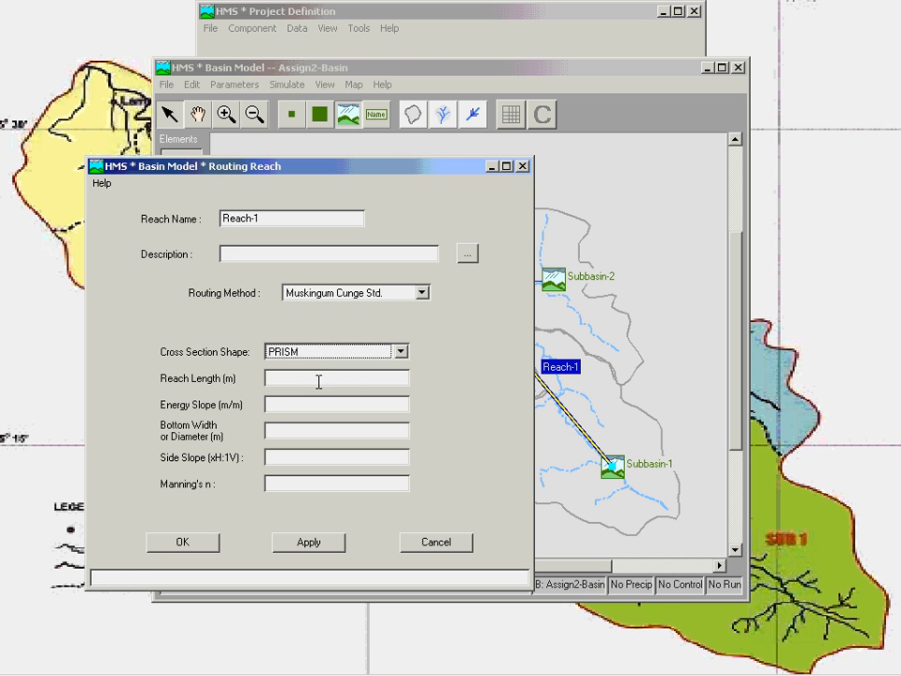
Step: Give Reach-1 a reach length of 21020 m, an energy slope of 0.009 m/m and a bottom width of 32 m
left_click(318, 380)
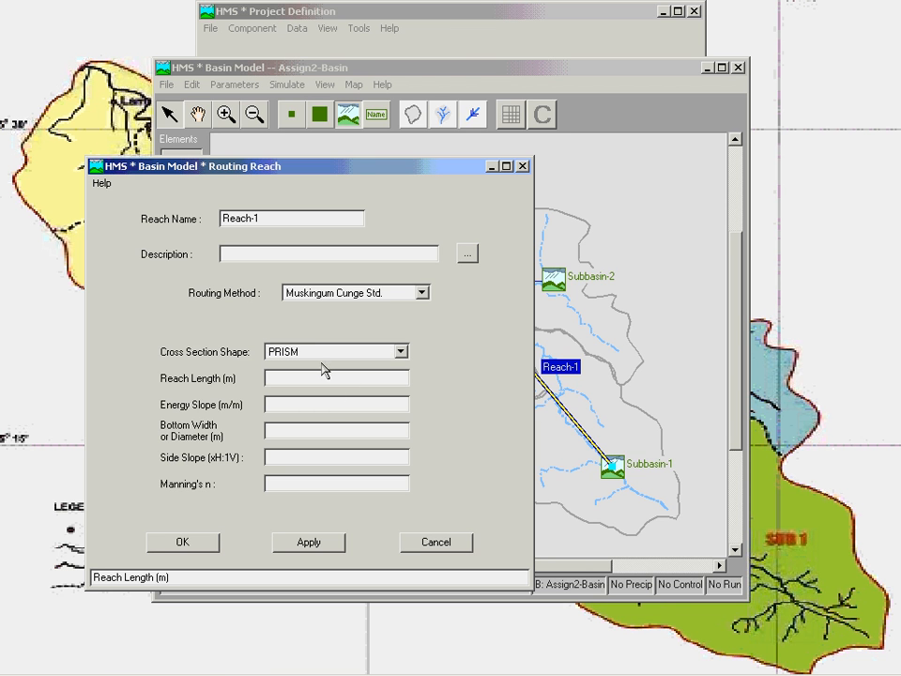
type("21020")
left_click(305, 404)
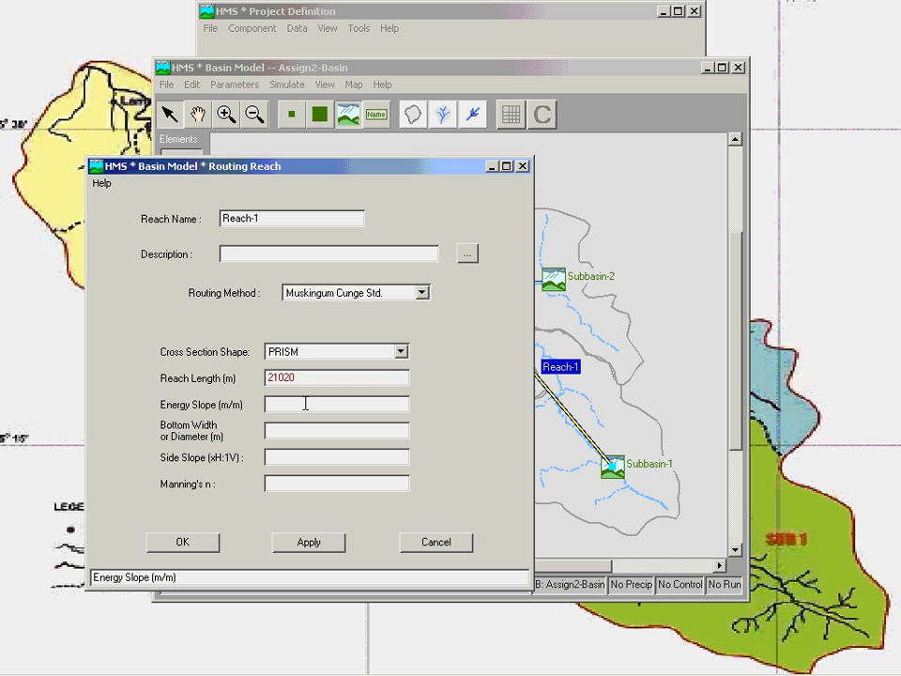
type("0.009")
left_click(291, 430)
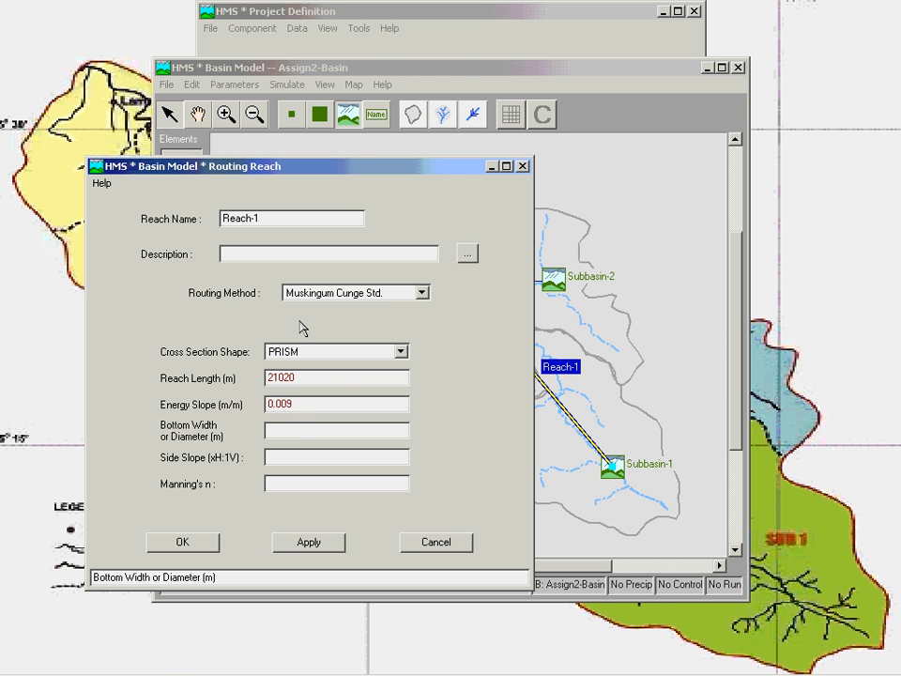
type("32")
Step: Set Reach-1's side slope to 0.4 and Manning's n to 0.03, and accept the reach parameters with the changed routing method
key("Tab")
type("0.4")
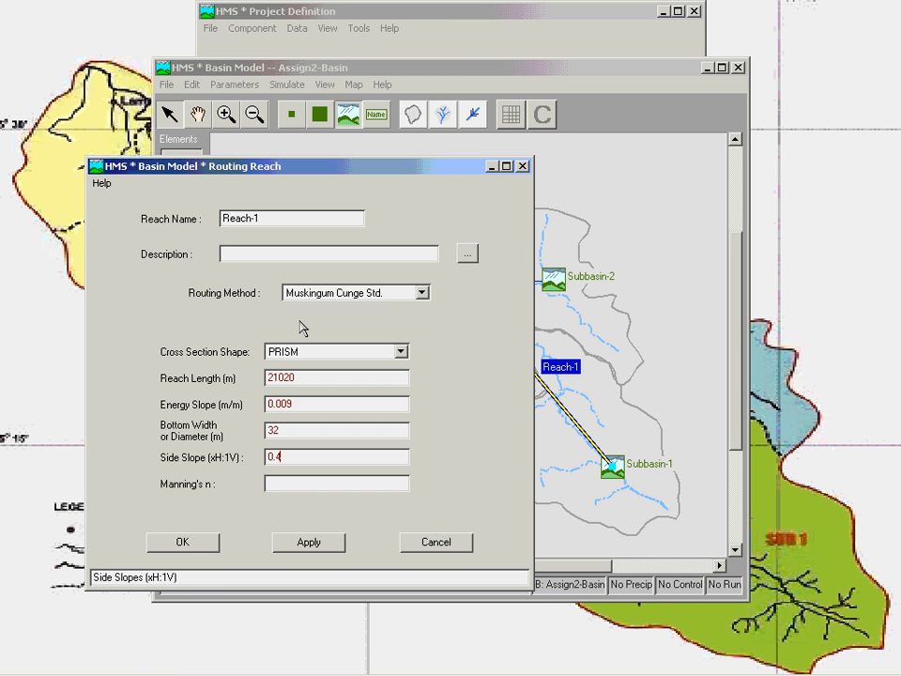
key("Tab")
type("0.03")
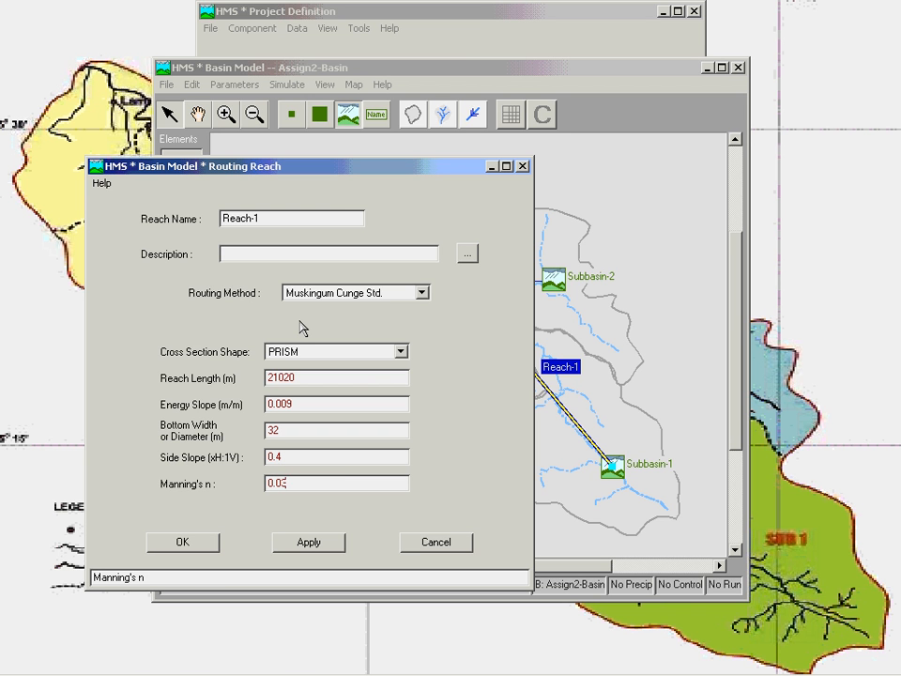
left_click(178, 542)
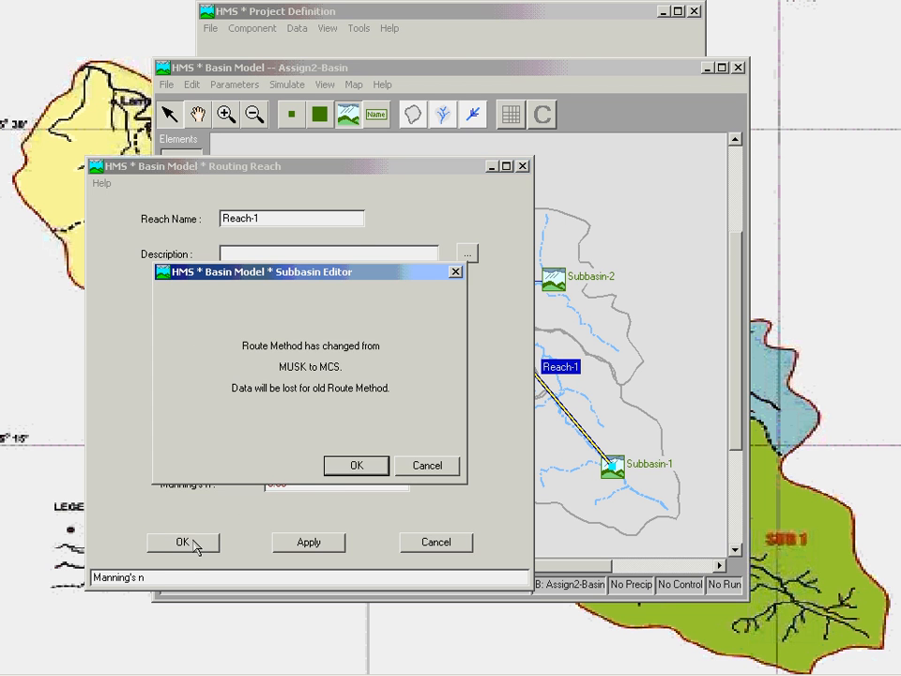
left_click(350, 471)
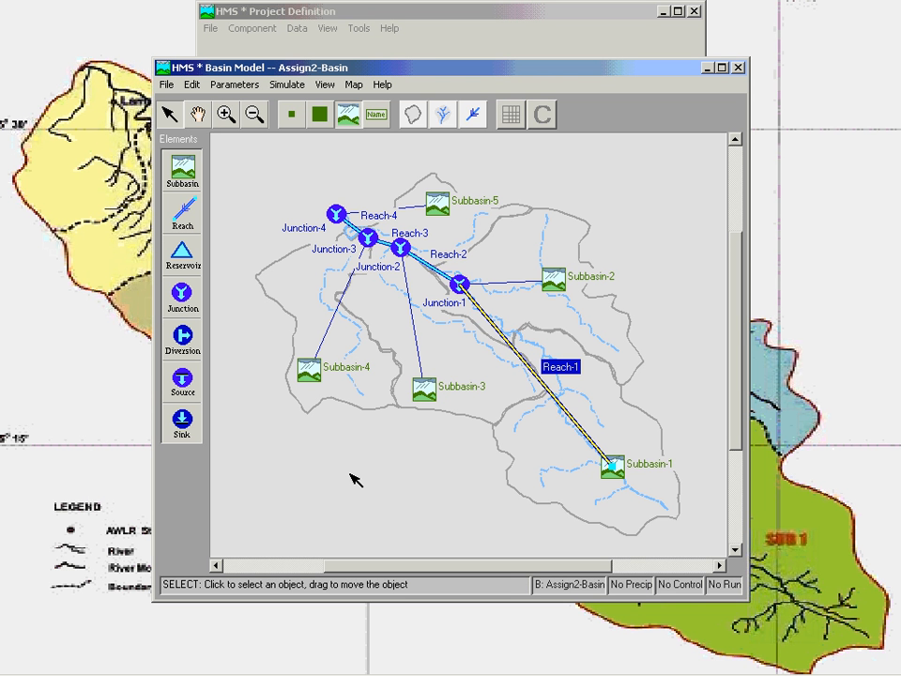
Step: View the graph of the Assign2-Gage precipitation data, and close the precipitation gage manager
left_click(351, 225)
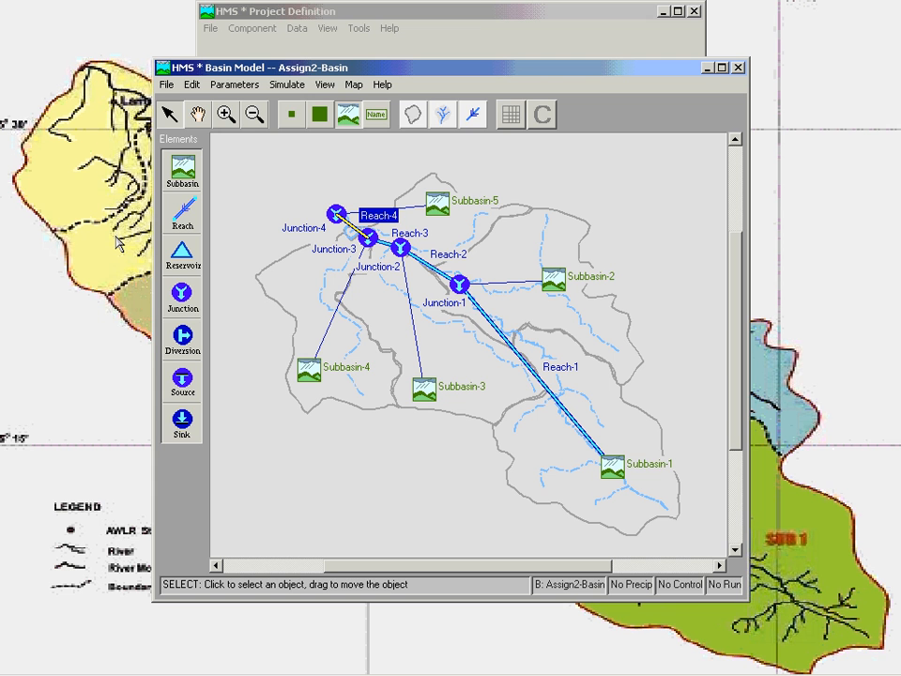
left_click(297, 37)
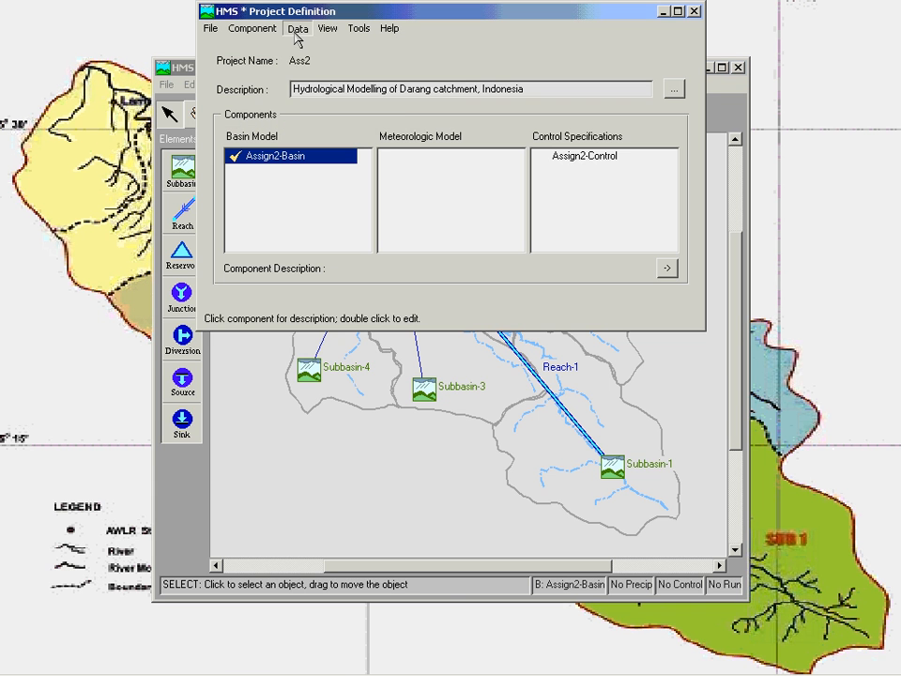
left_click(296, 32)
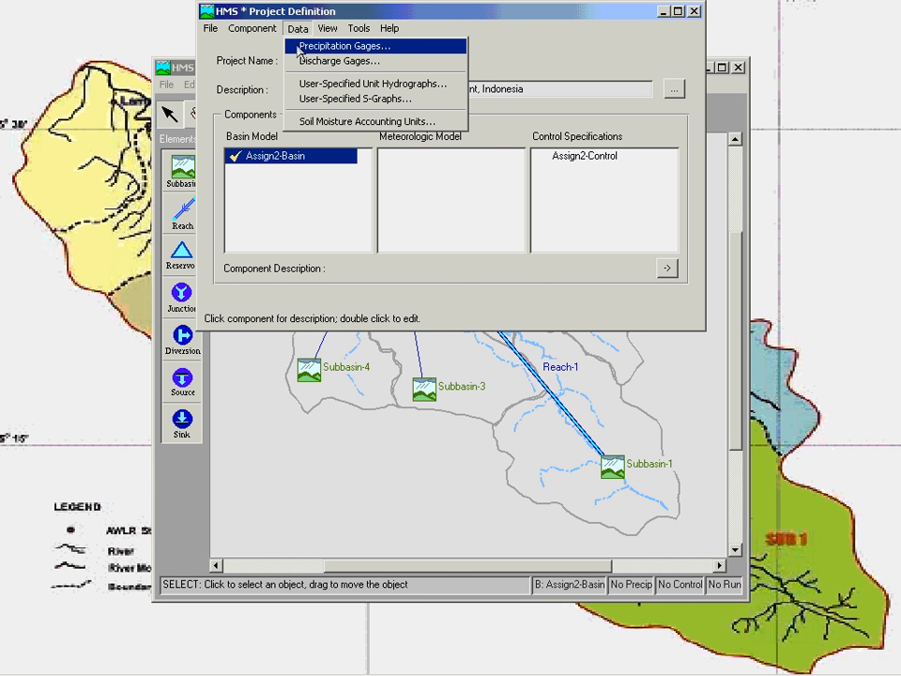
left_click(299, 46)
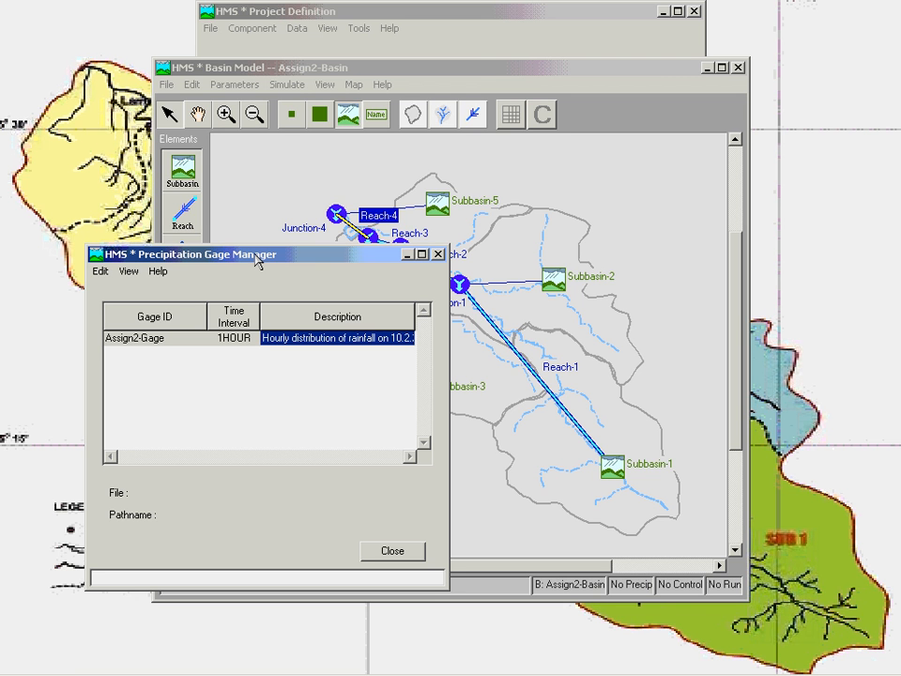
left_click(131, 337)
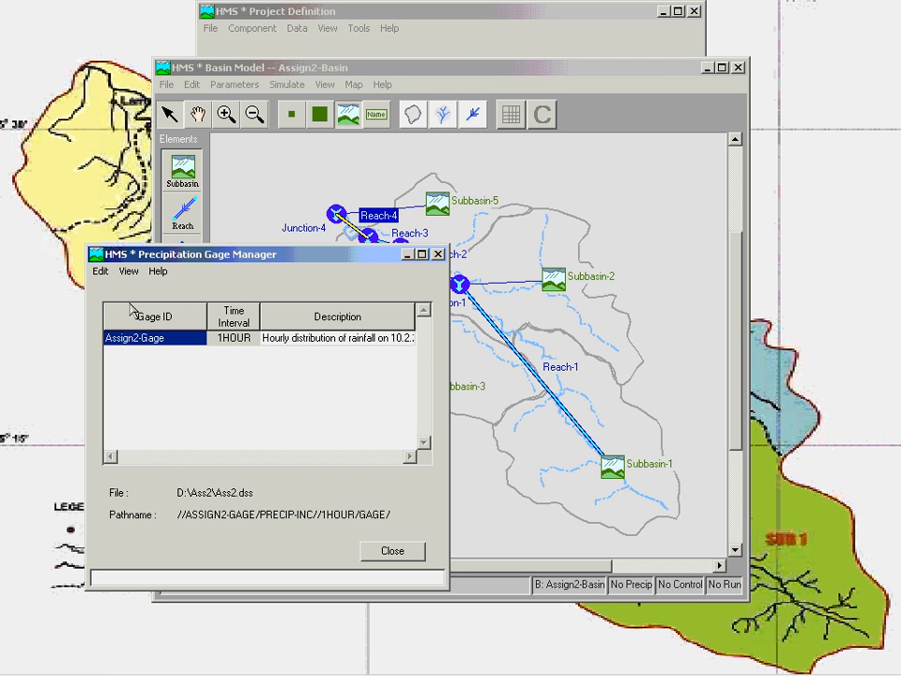
left_click(128, 271)
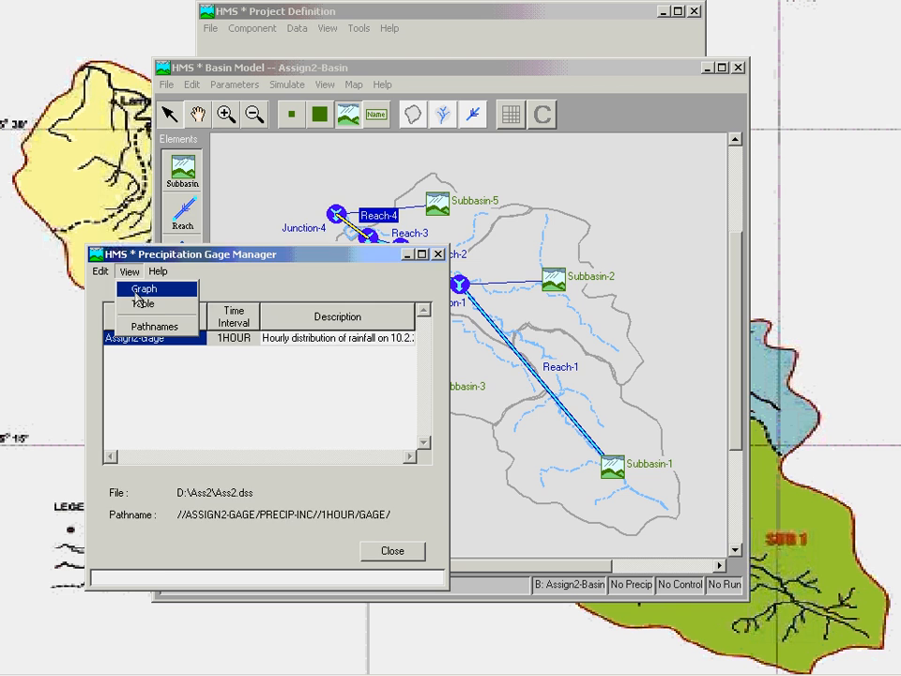
left_click(130, 287)
left_click(163, 543)
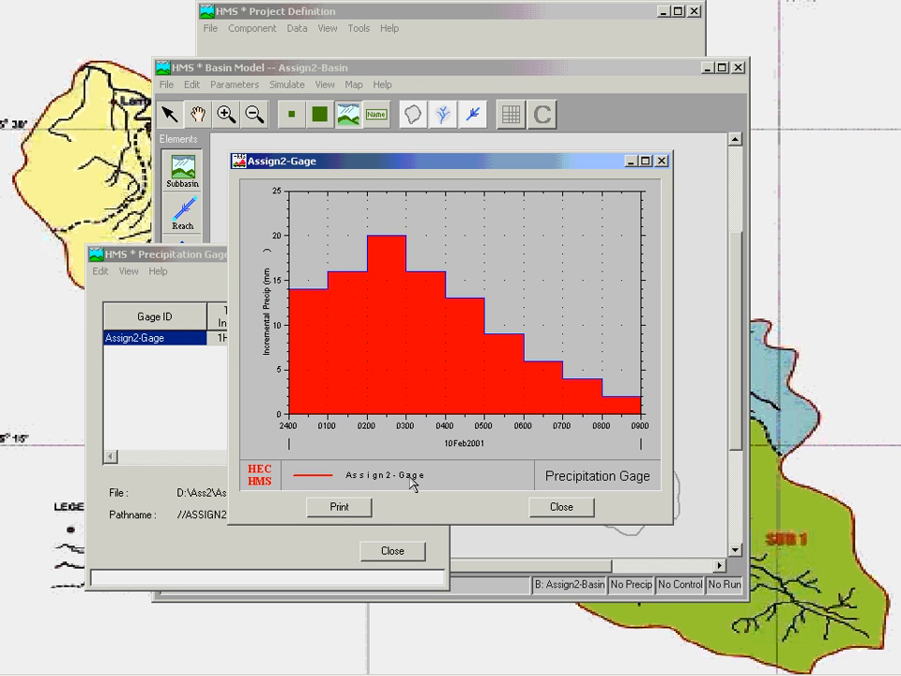
left_click(554, 508)
left_click(382, 550)
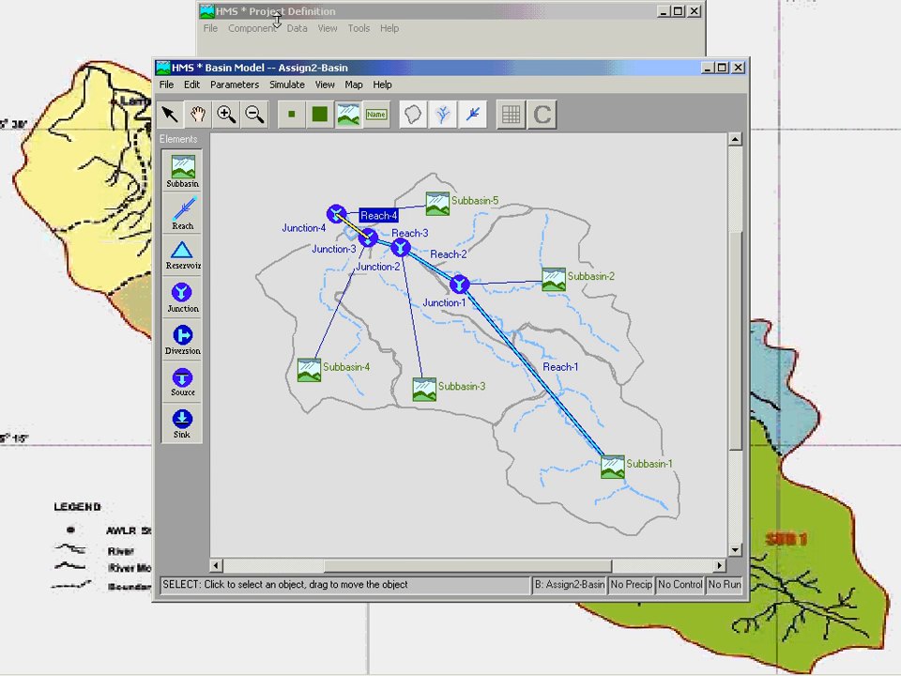
Step: View the flow graph of the Assign2-Discharge gage, and close the discharge gage manager
left_click(296, 28)
left_click(303, 58)
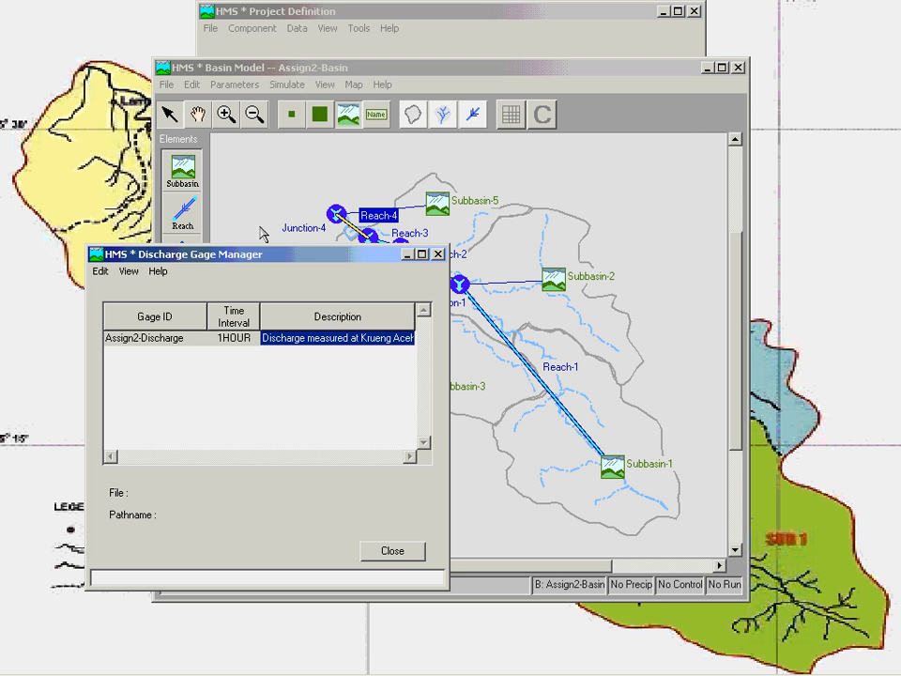
left_click(141, 337)
left_click(129, 271)
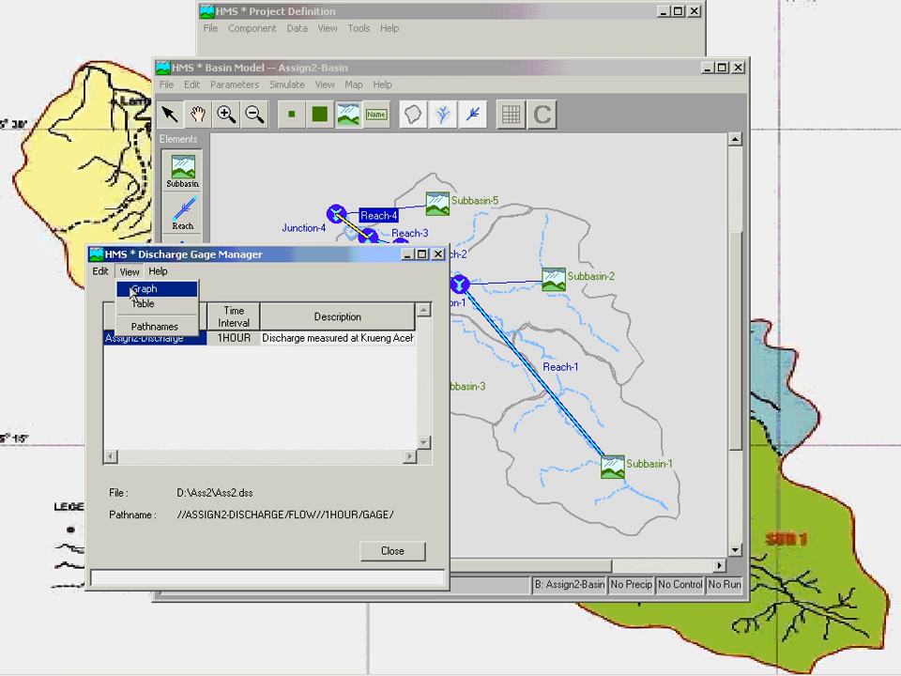
left_click(132, 294)
left_click(152, 537)
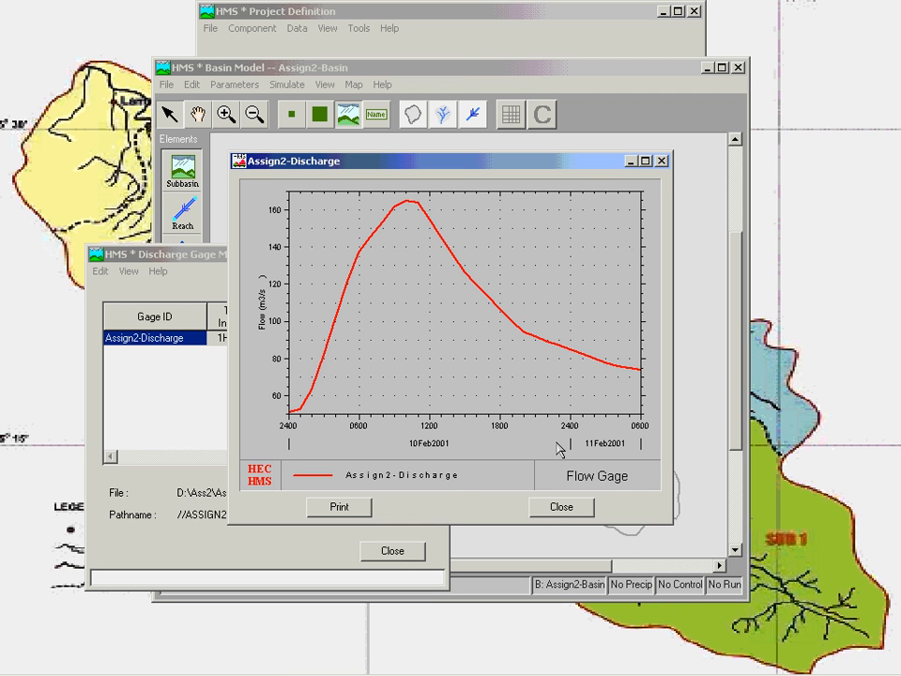
left_click(553, 507)
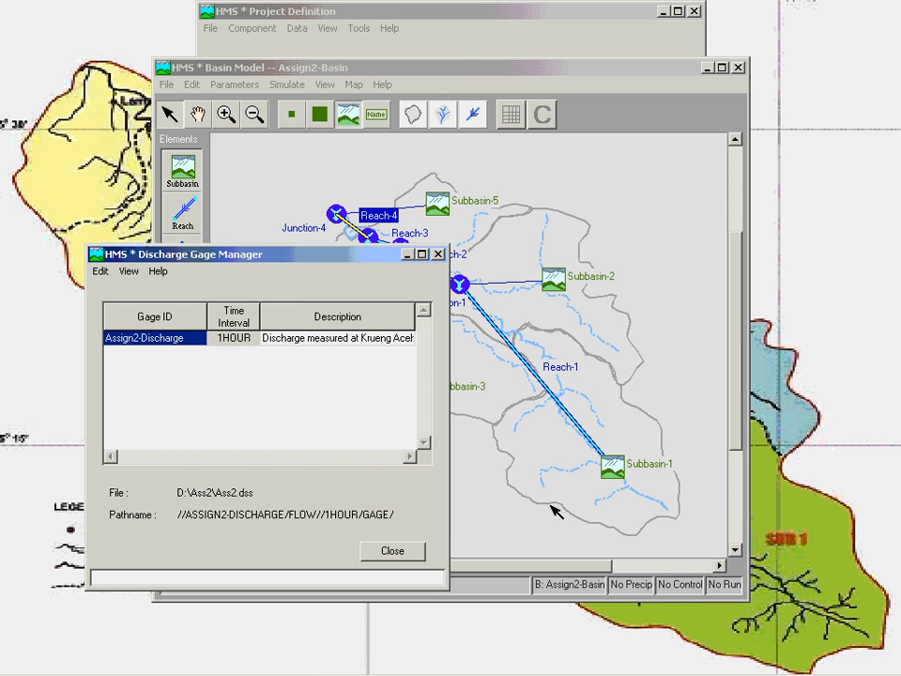
left_click(398, 554)
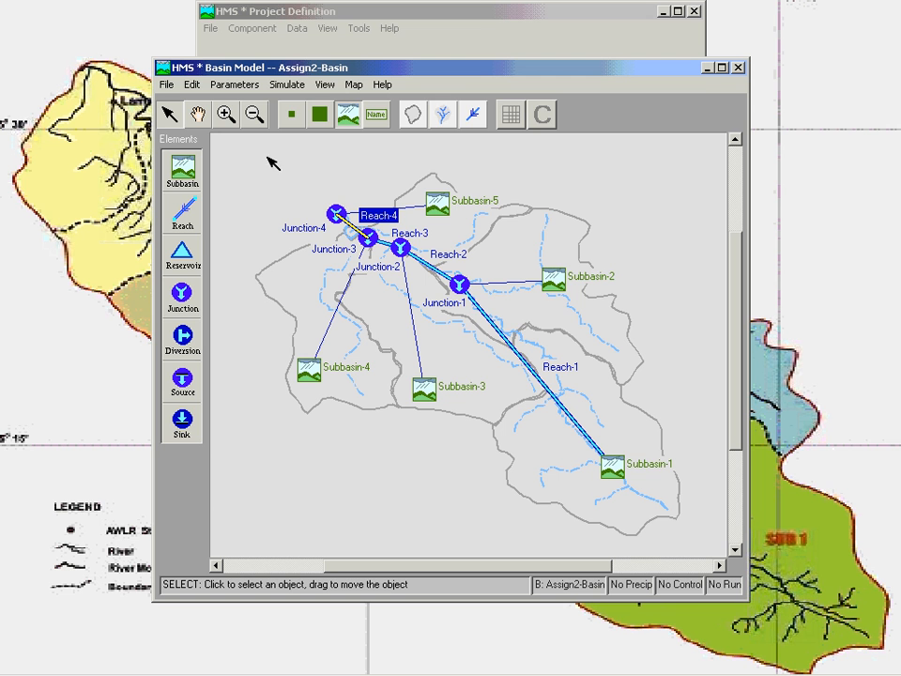
Step: Create a new meteorologic model named Assign2-Met in the project
left_click(256, 30)
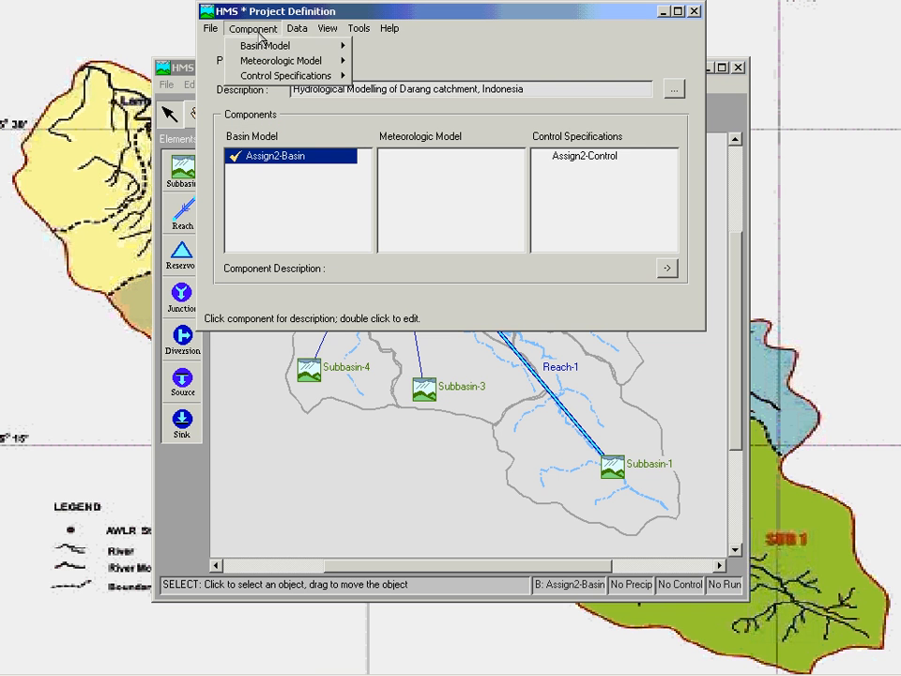
mouse_move(319, 61)
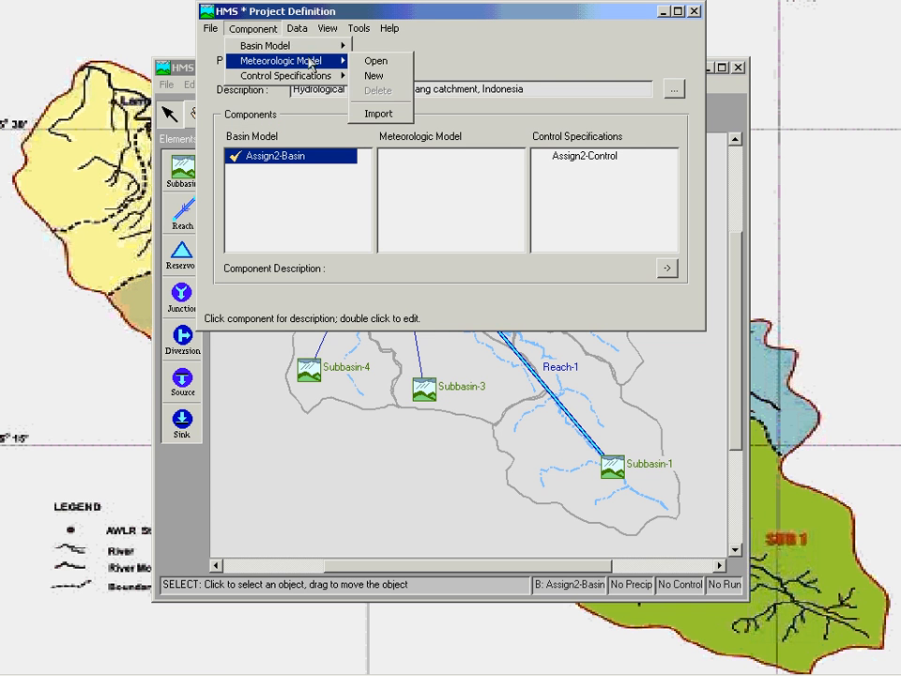
left_click(372, 75)
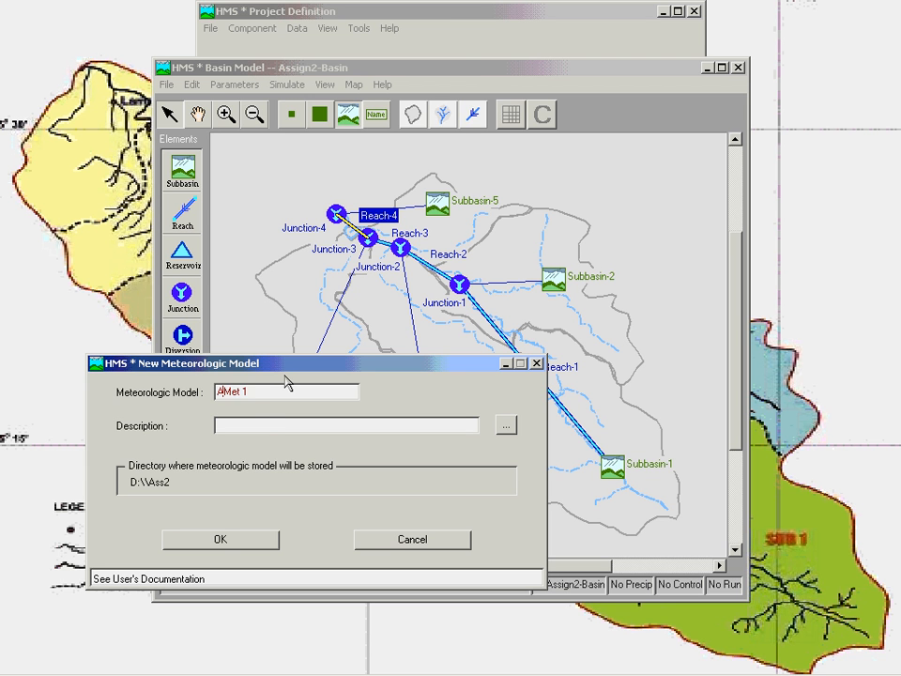
type("Assign2-")
key("End")
key("BackSpace")
key("BackSpace")
left_click(220, 539)
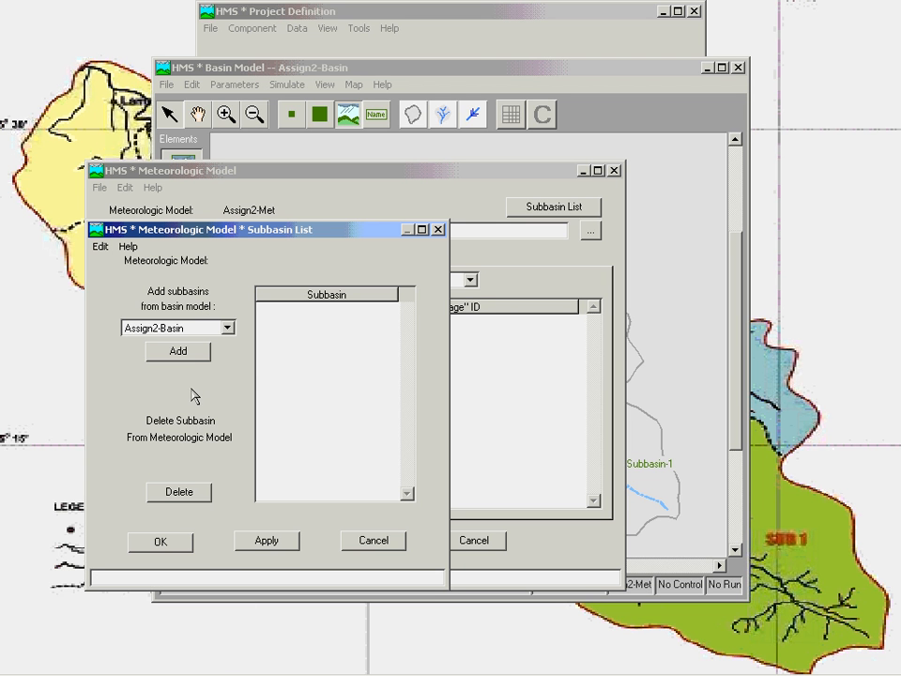
Step: Add the subbasins of Assign2-Basin to the meteorologic model and set its precipitation method to User Gage Weighting
left_click(179, 352)
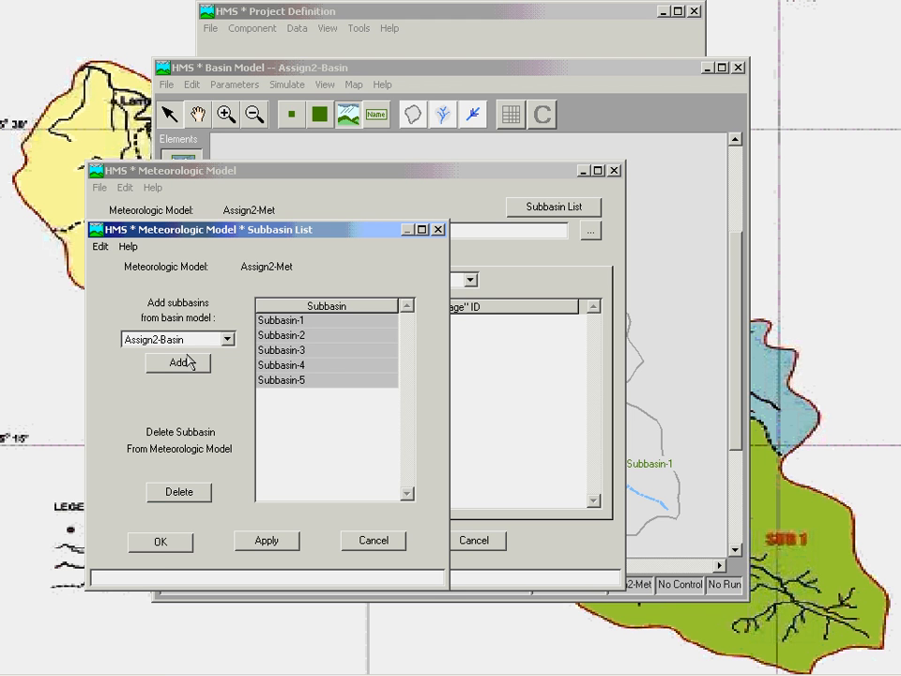
left_click(158, 546)
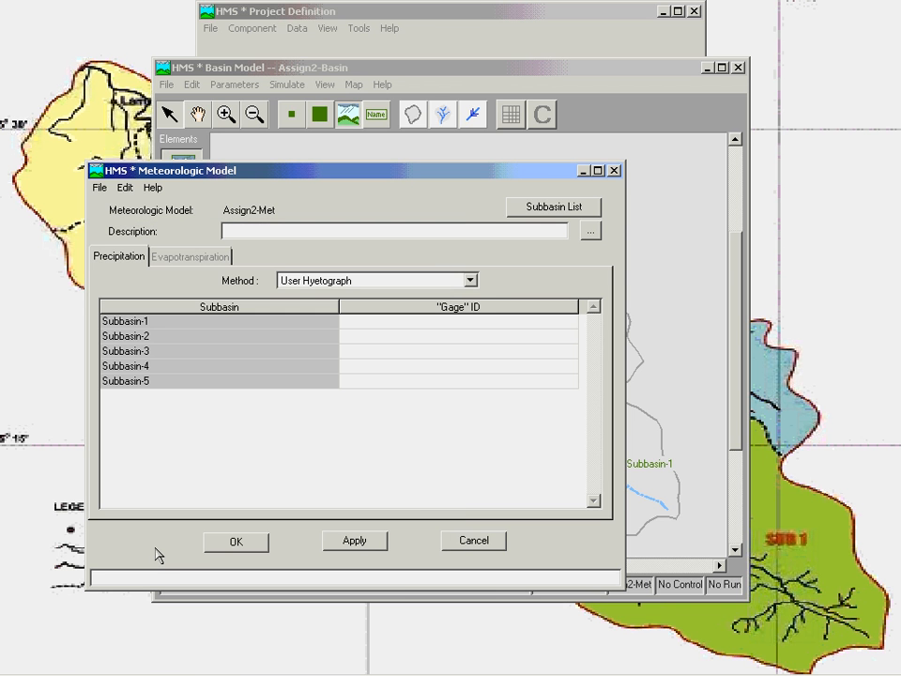
left_click(471, 282)
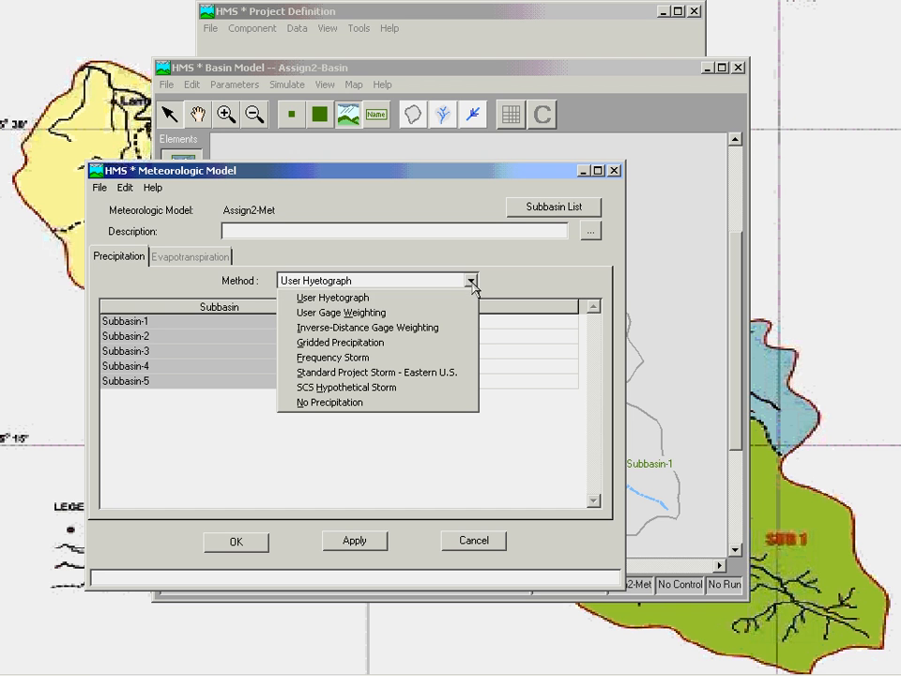
left_click(413, 315)
left_click(410, 451)
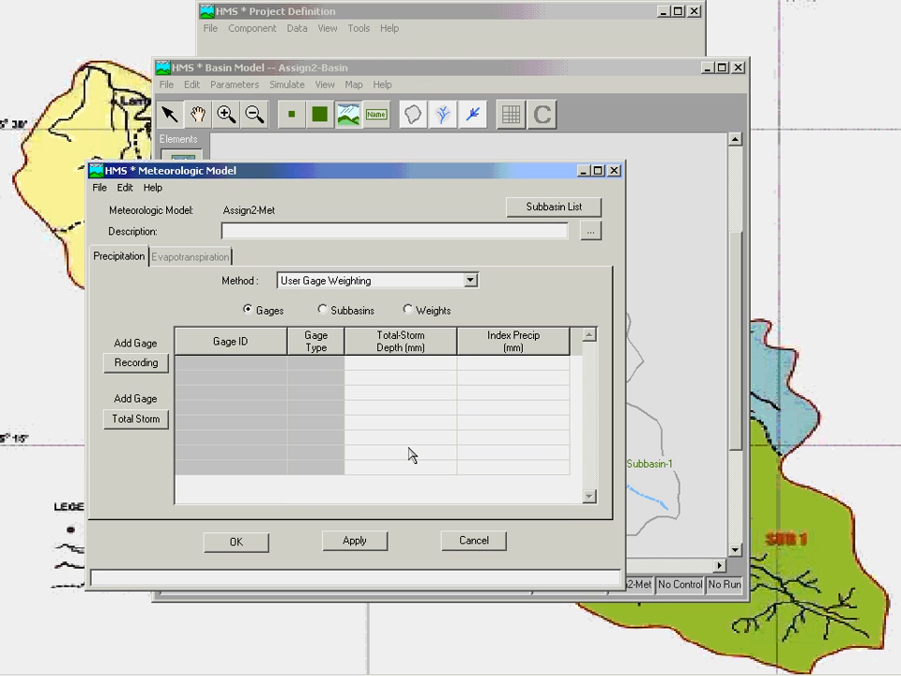
Step: Add Assign2-Gage as a recording gage to the Assign2-Met meteorologic model
left_click(142, 366)
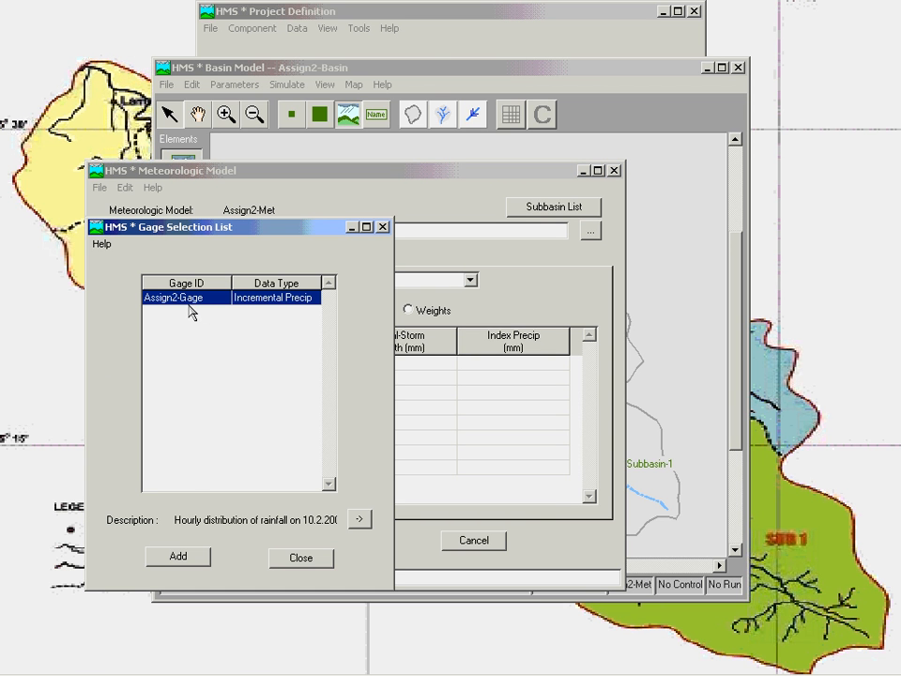
left_click(183, 557)
left_click(382, 226)
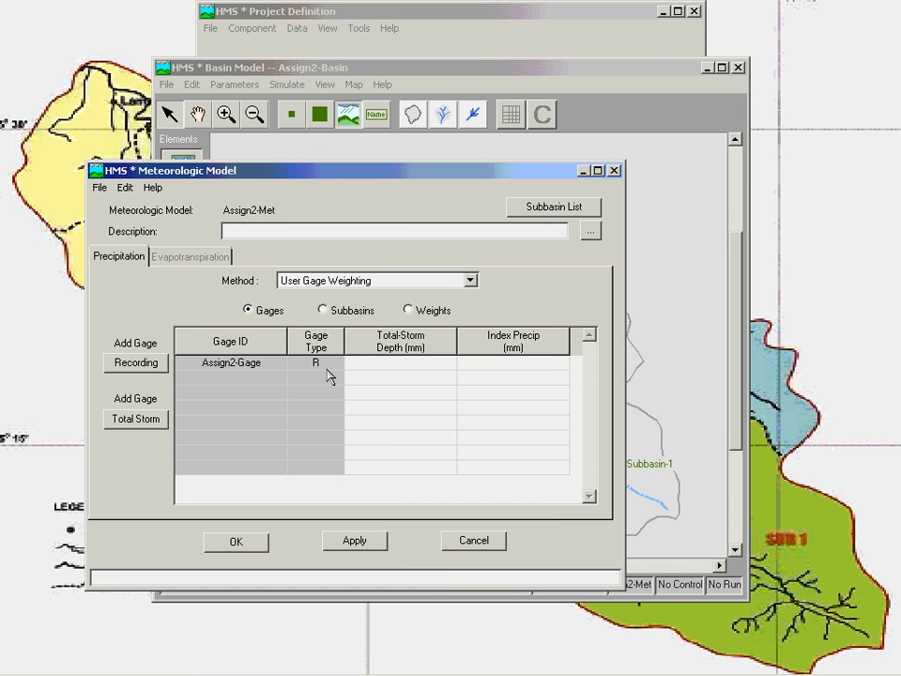
left_click(392, 365)
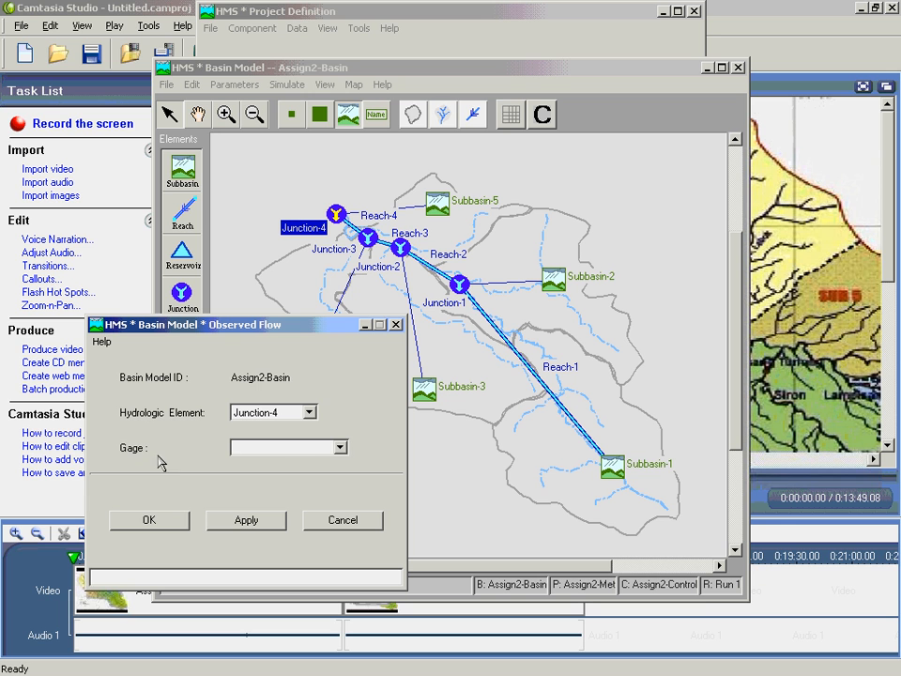
Step: Assign the Assign2-Discharge gage as the observed flow at Junction-4
left_click(340, 448)
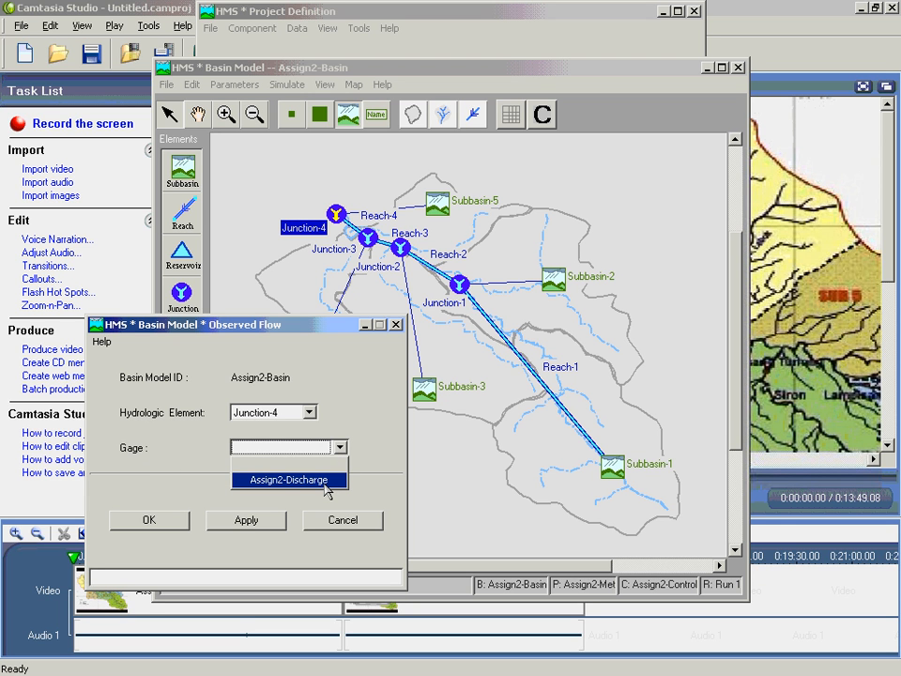
left_click(300, 479)
left_click(172, 522)
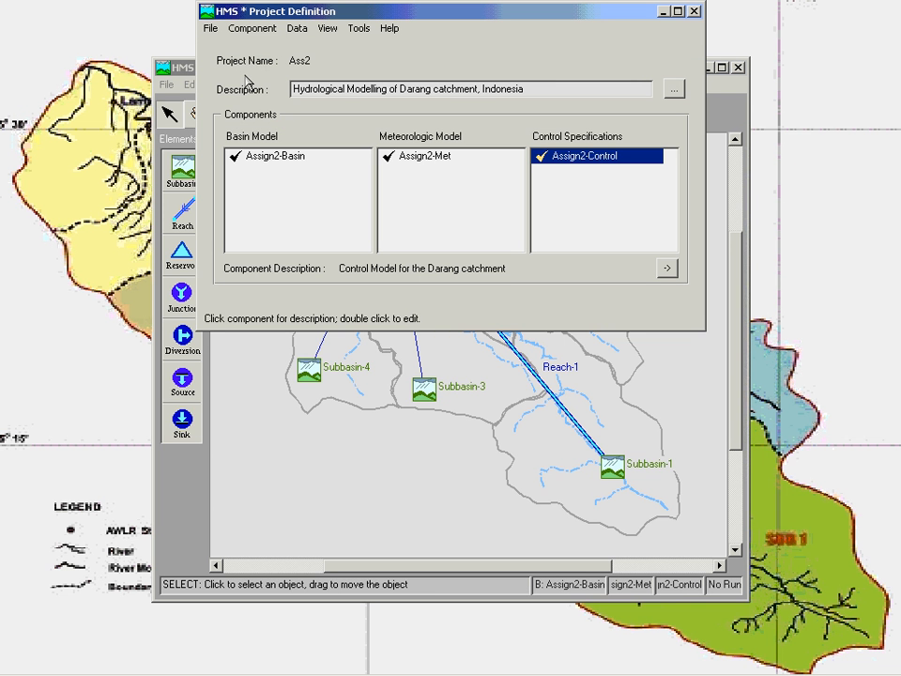
Step: Configure the optimization run Opt 3 with Assign2-Basin, Assign2-Met and Assign2-Control
left_click(361, 29)
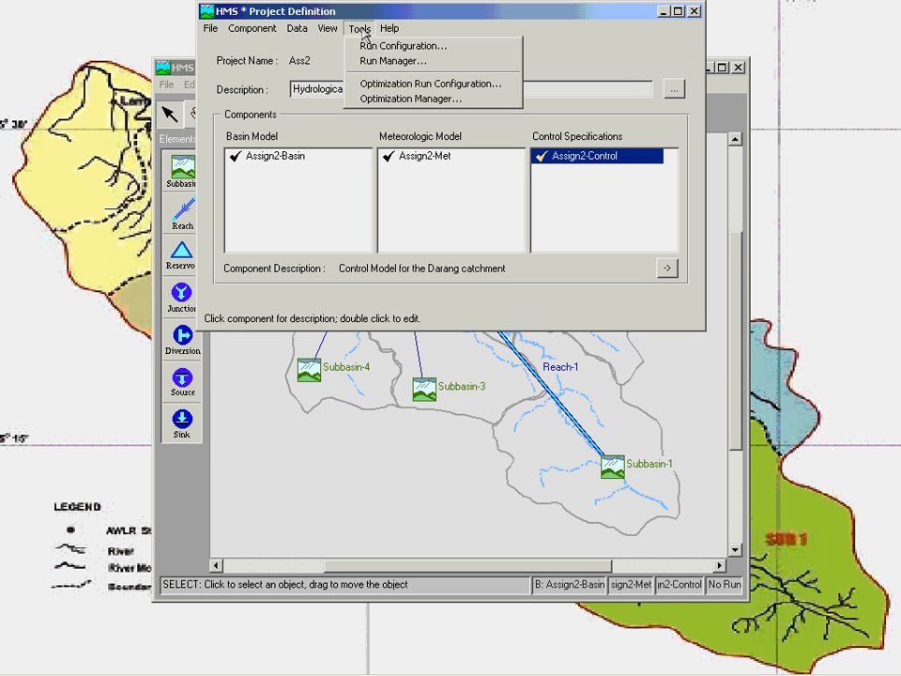
left_click(375, 83)
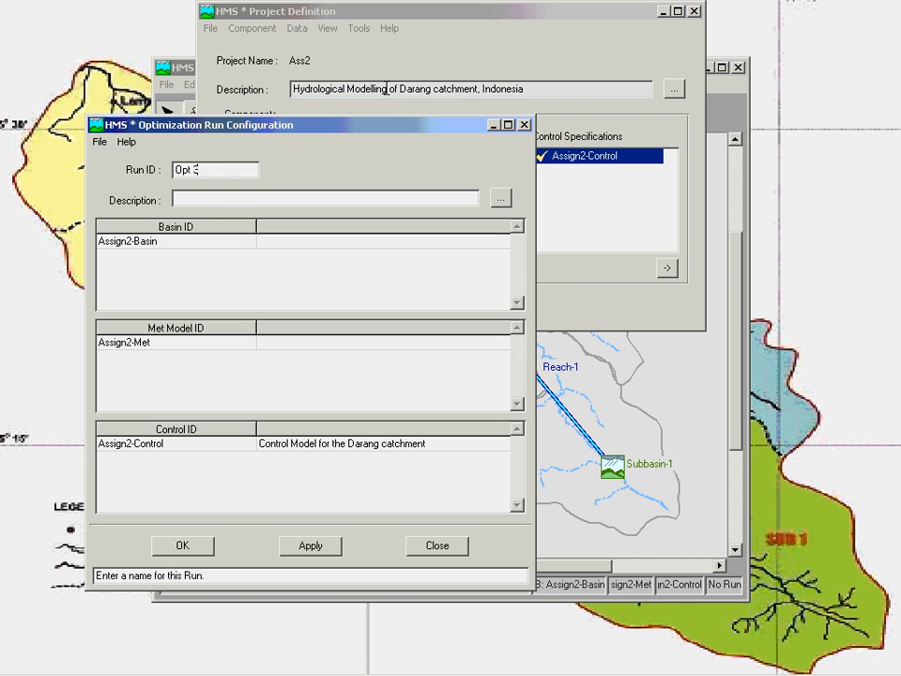
left_click(141, 242)
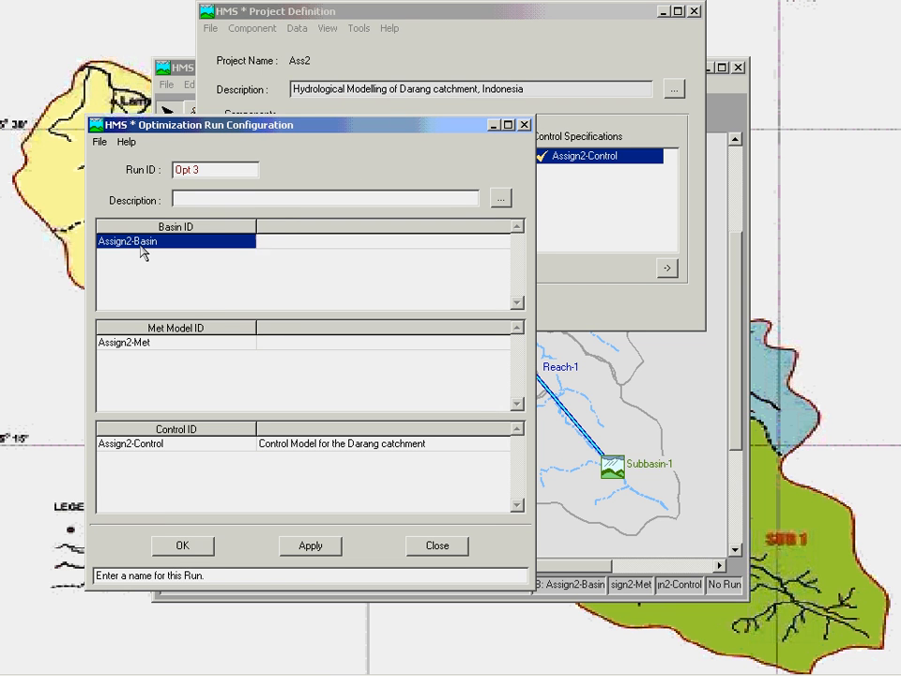
left_click(146, 344)
left_click(177, 442)
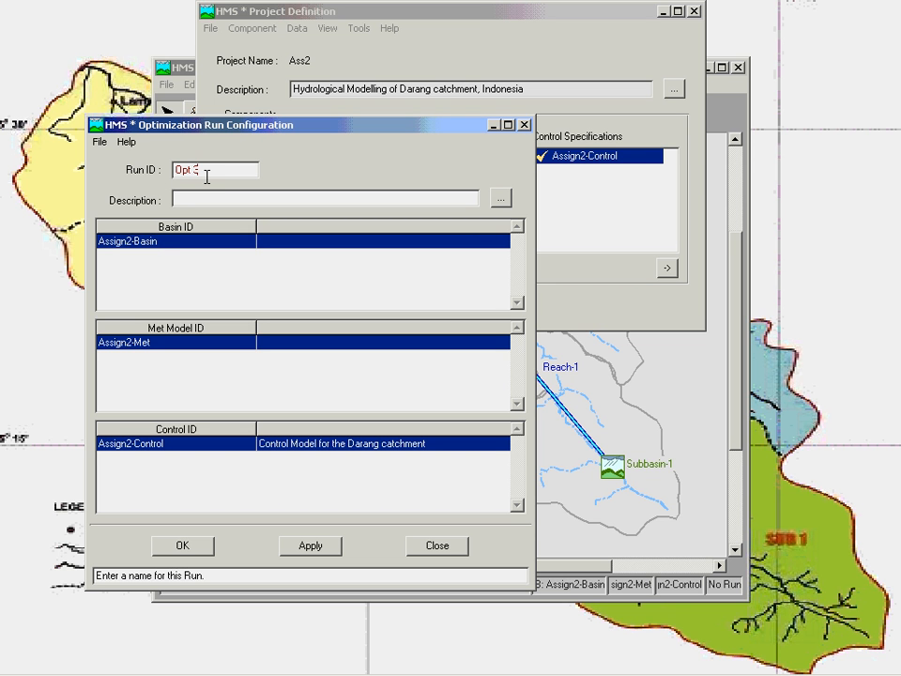
left_click(182, 545)
Step: Open the Optimization Manager and compute trial 1 of run Opt 3 at Junction-4
left_click(359, 28)
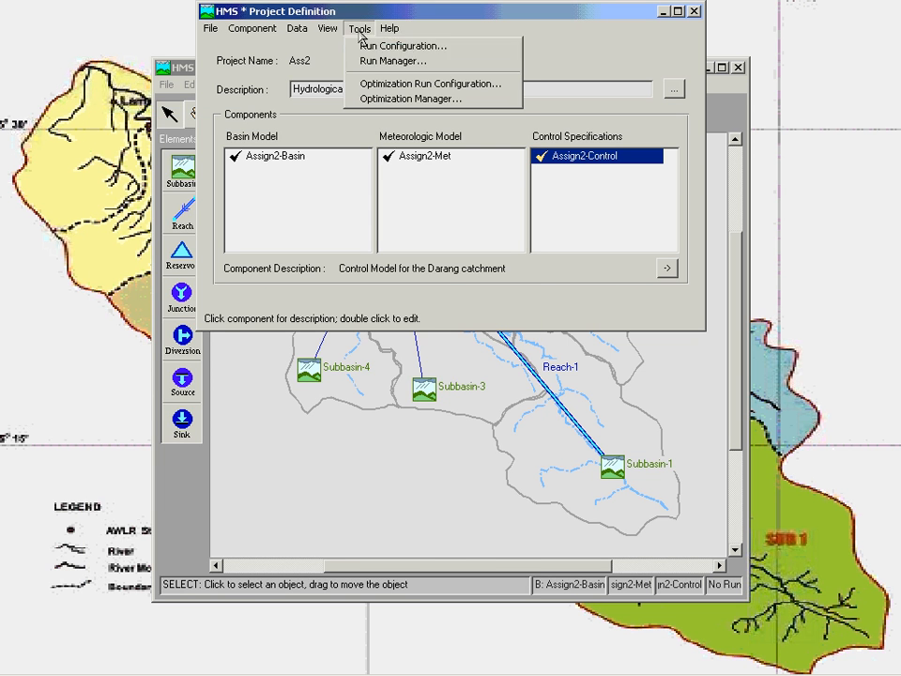
left_click(382, 100)
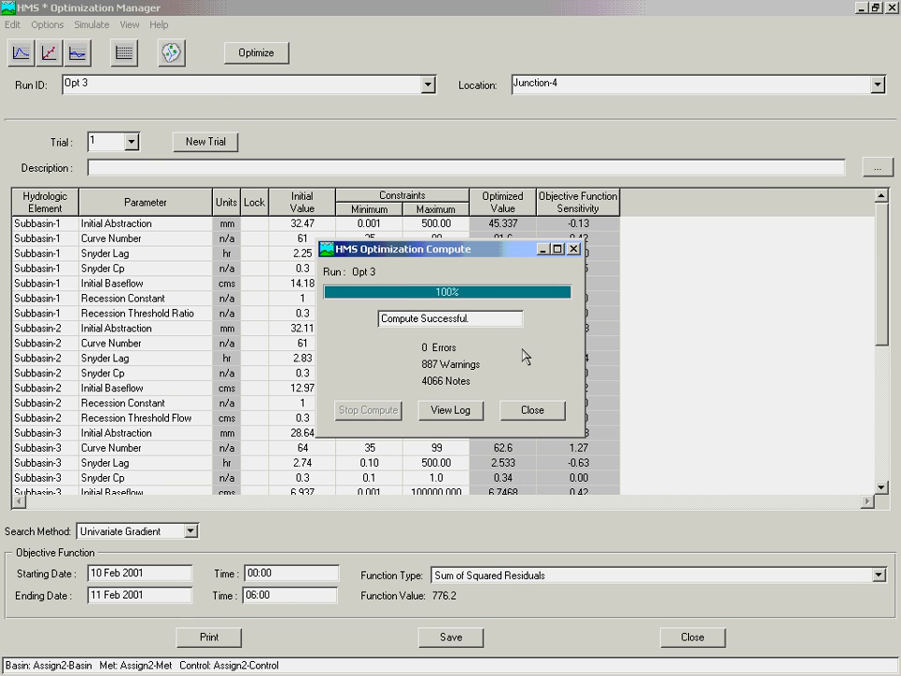
Step: Review the trial results of Opt 3, close them, and display the flow comparison graph for Junction-4
left_click(128, 24)
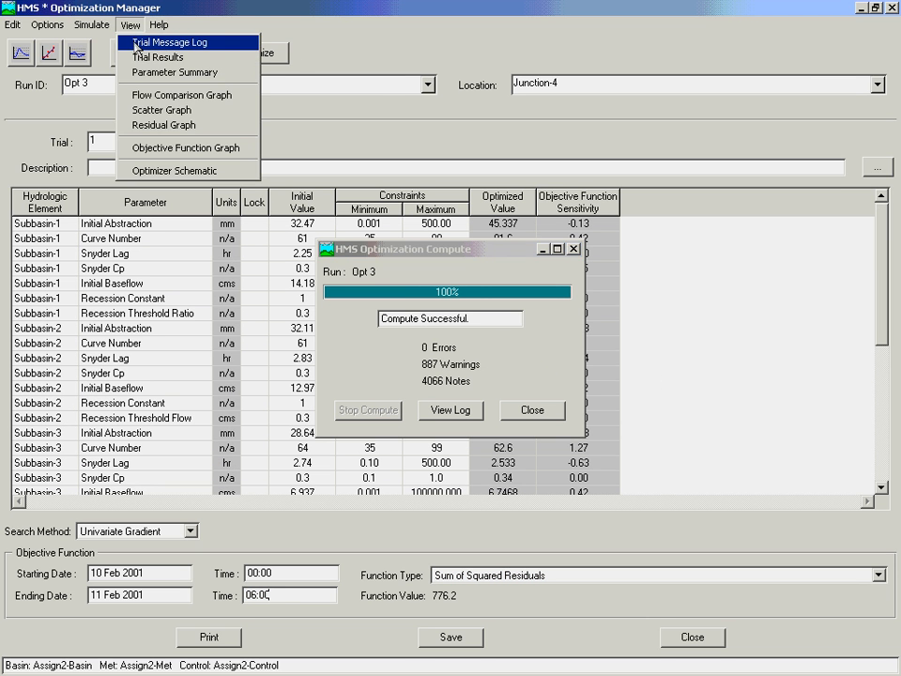
left_click(137, 60)
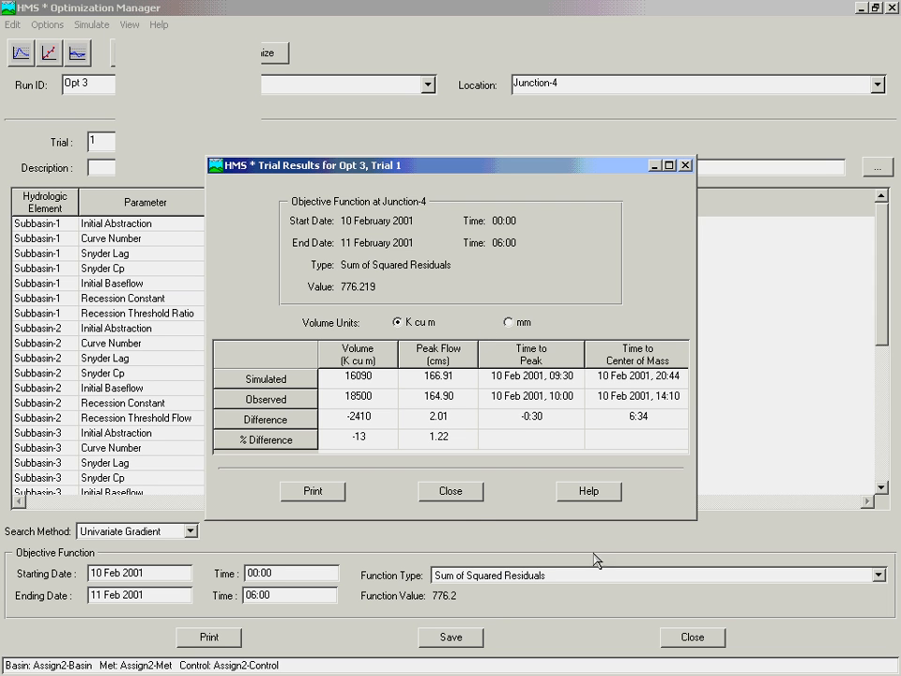
left_click(457, 498)
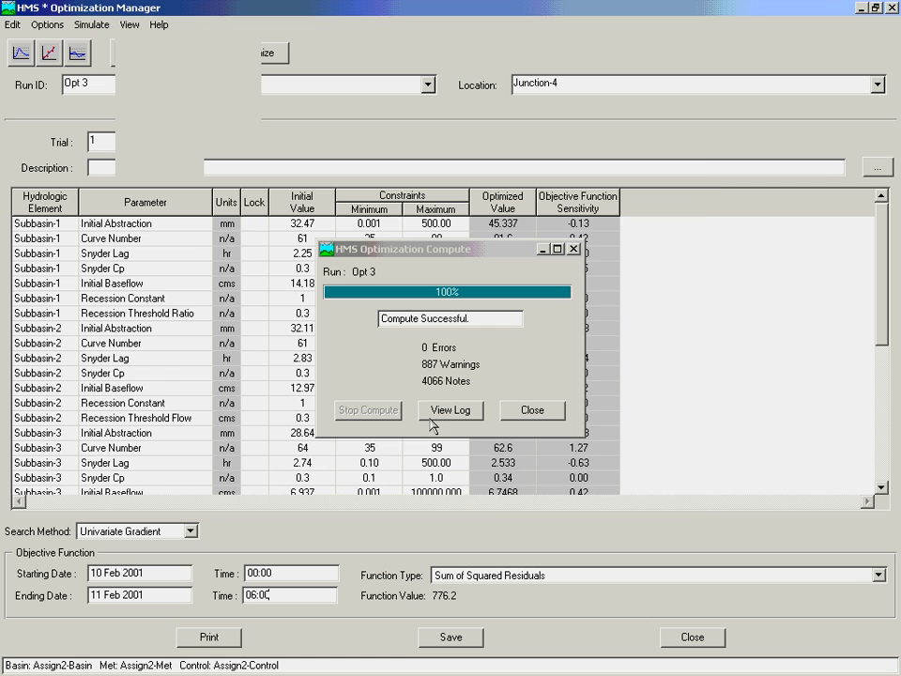
left_click(129, 25)
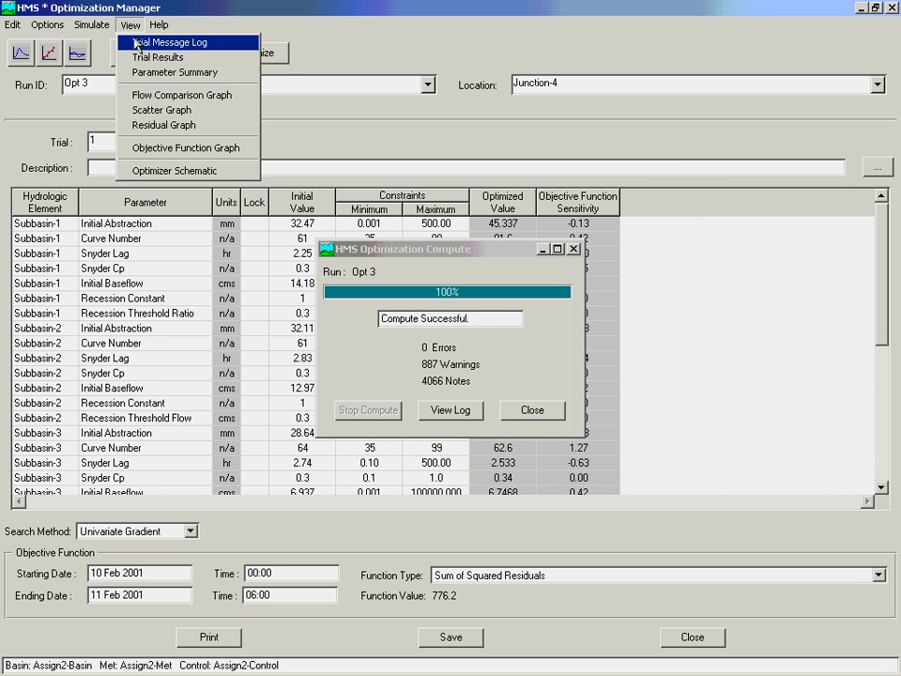
left_click(155, 96)
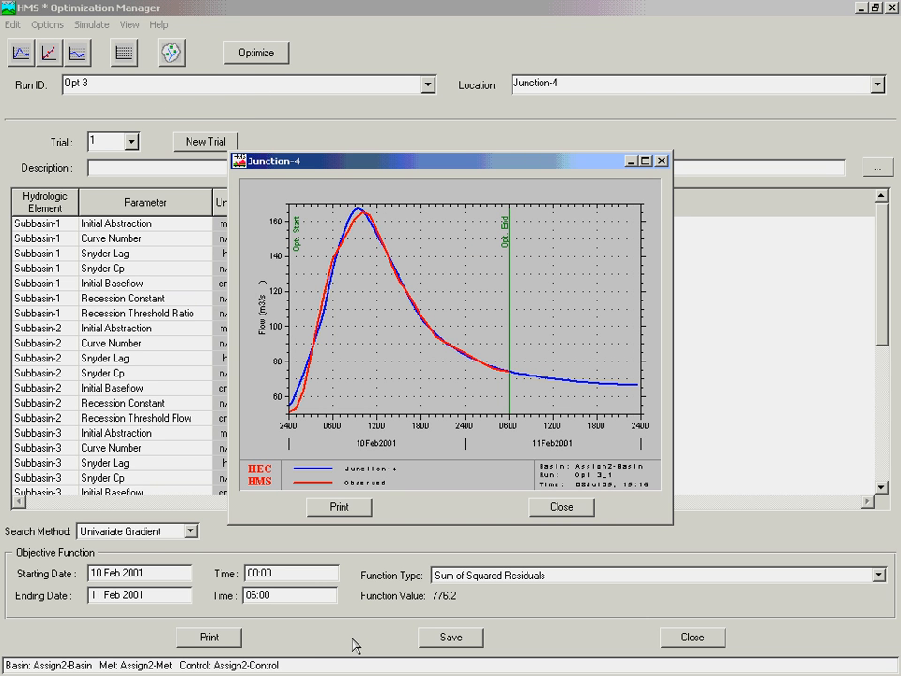